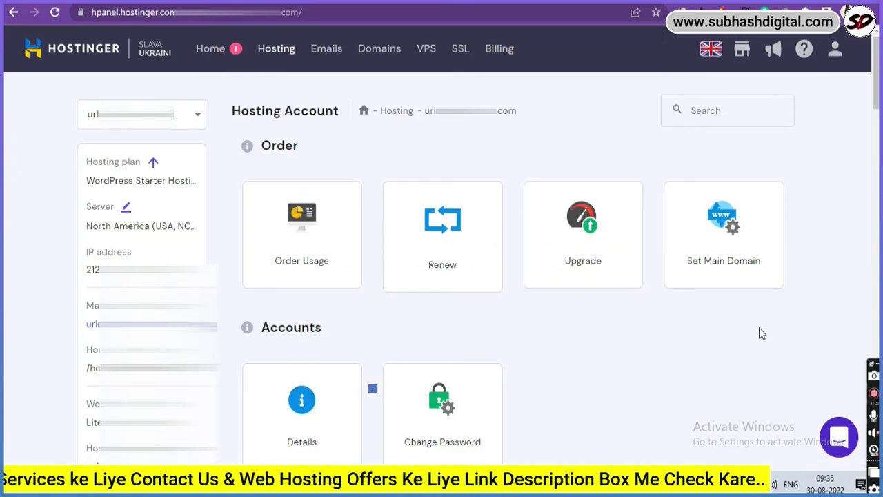
Open the Add Website page from the Domains section of the hosting account.
left_click_drag(873, 97, 873, 226)
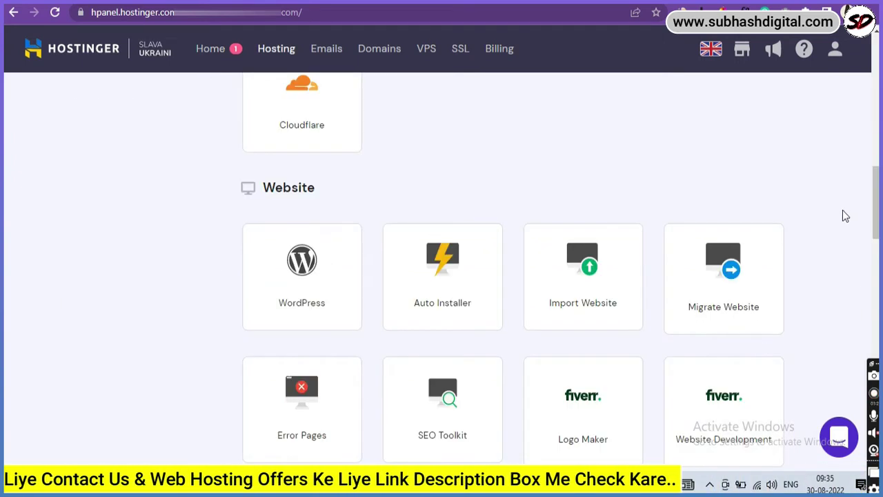
scroll(843, 213, "up", 5)
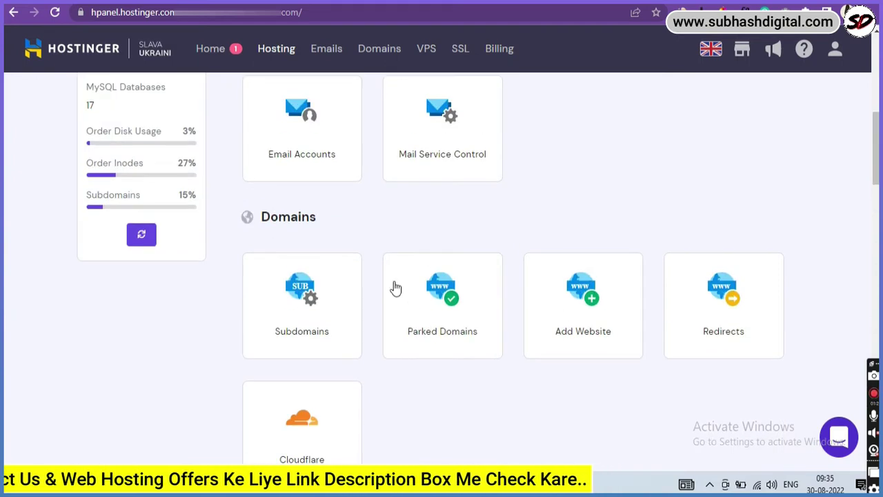
left_click(589, 291)
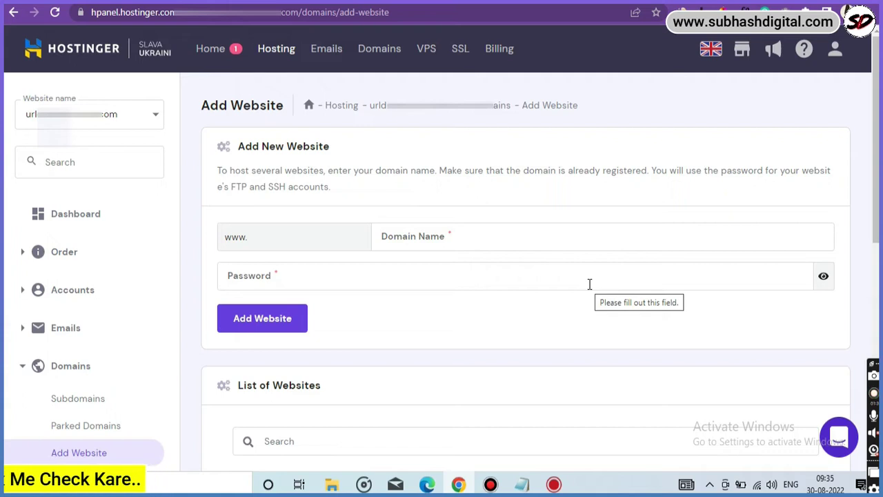
Enter pluso.xyz as the domain name of the new website.
left_click(425, 232)
left_click(367, 271)
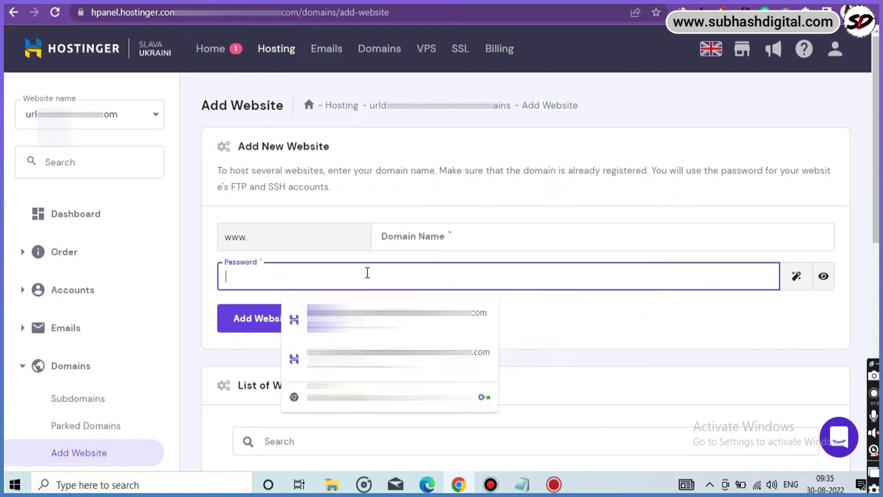
left_click(399, 232)
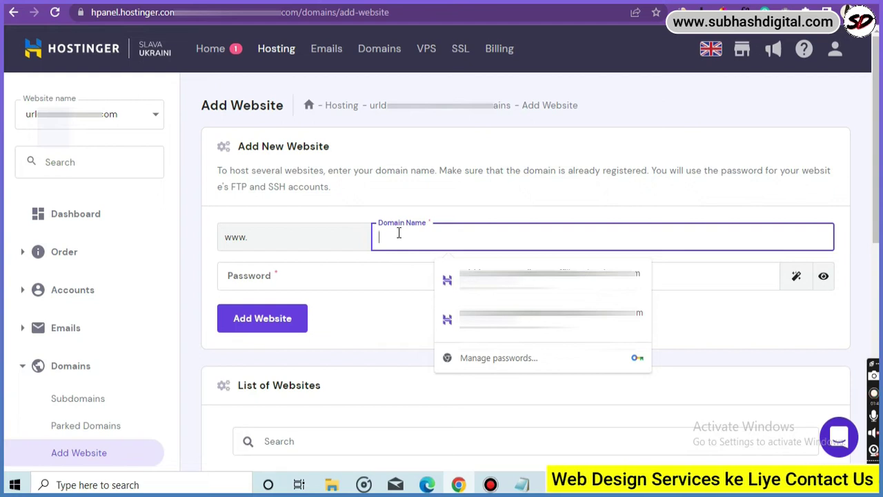
type("pluse")
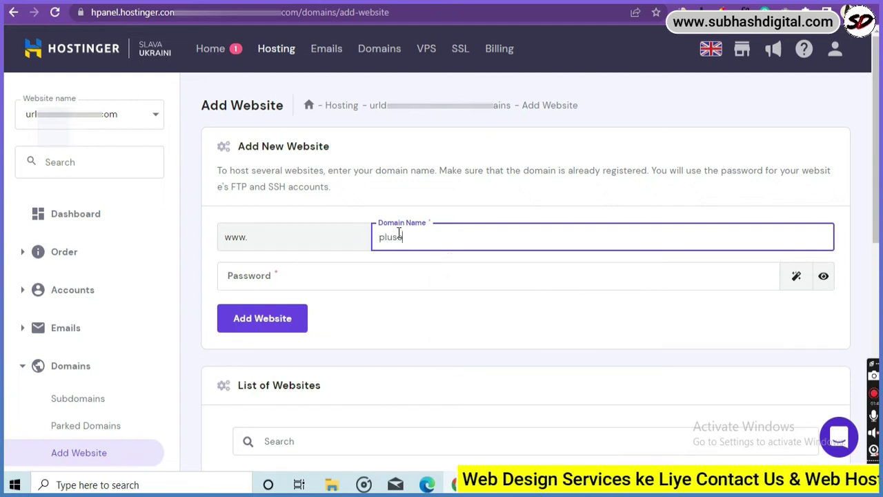
type("n")
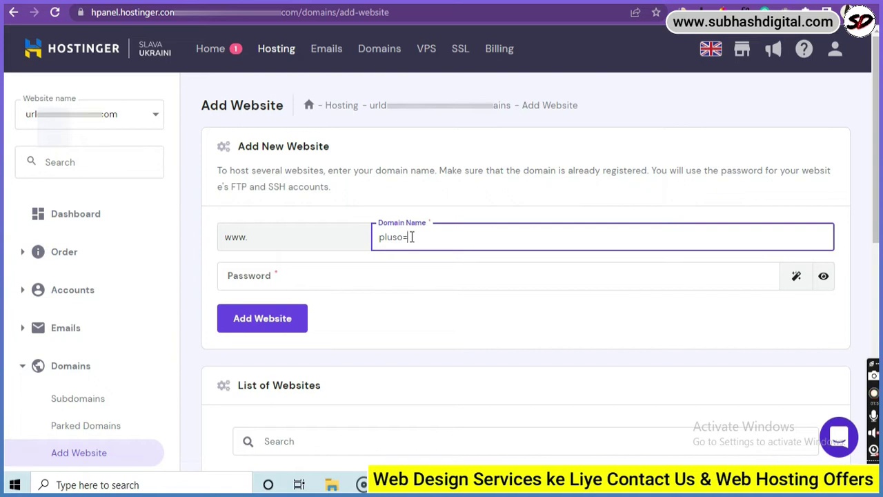
key("BackSpace")
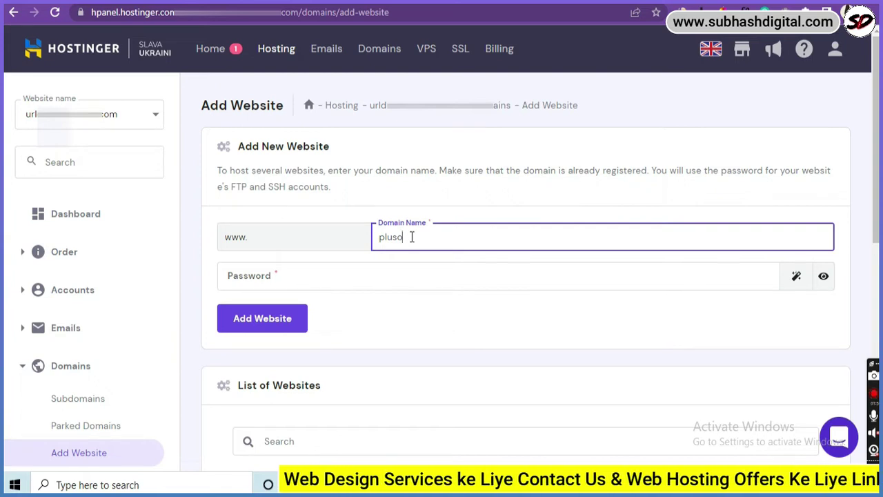
mouse_move(338, 194)
left_mouse_down()
mouse_move(315, 188)
mouse_move(329, 188)
left_mouse_up()
right_click(328, 191)
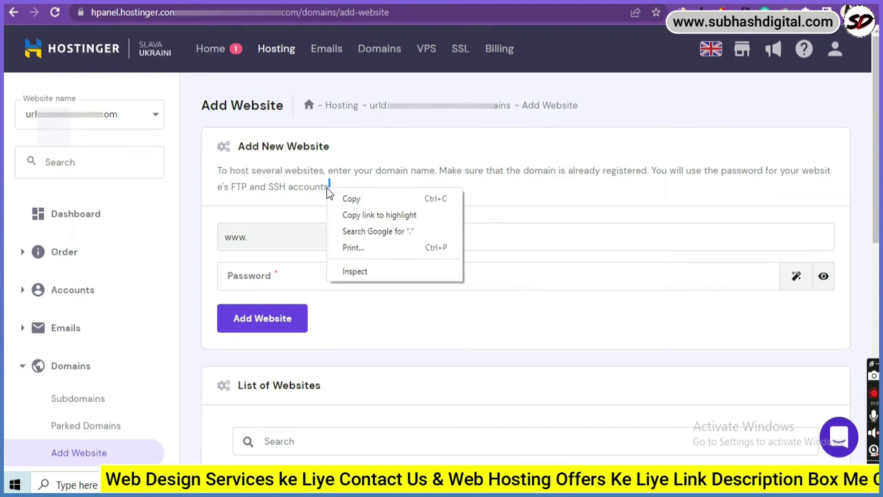
left_click(359, 200)
left_click(407, 237)
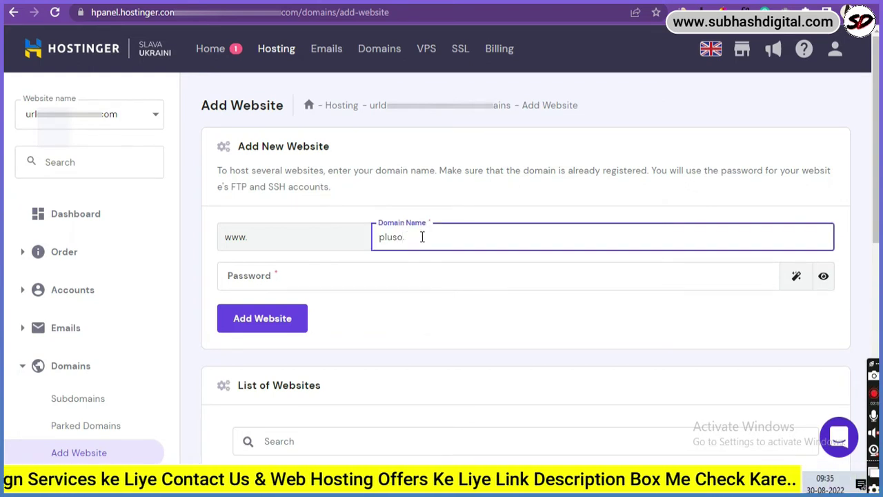
type(".com")
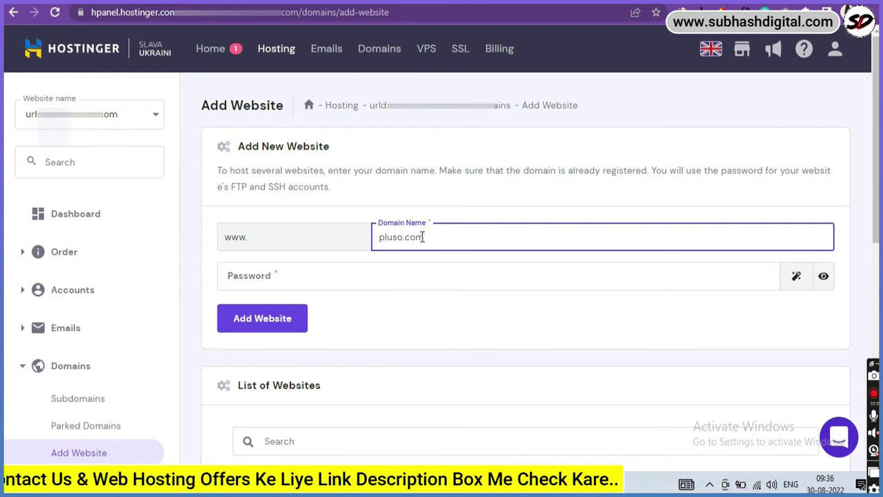
key("BackSpace")
key("BackSpace")
key("BackSpace")
type("xyz")
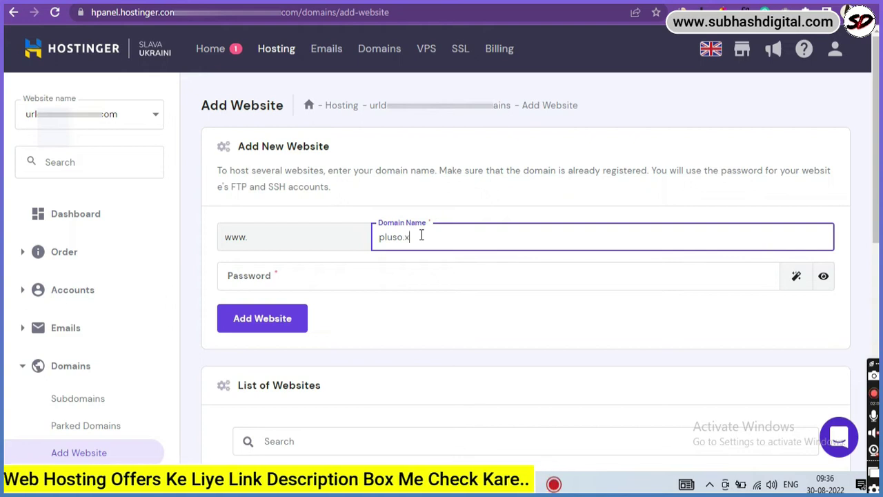
Enter the password for the new website and add it to the hosting account.
left_click(321, 285)
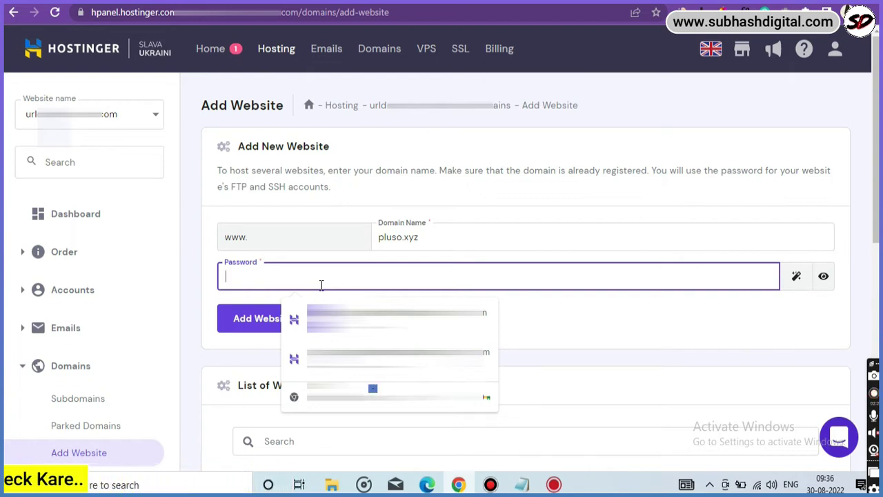
key("ctrl+v")
type("*")
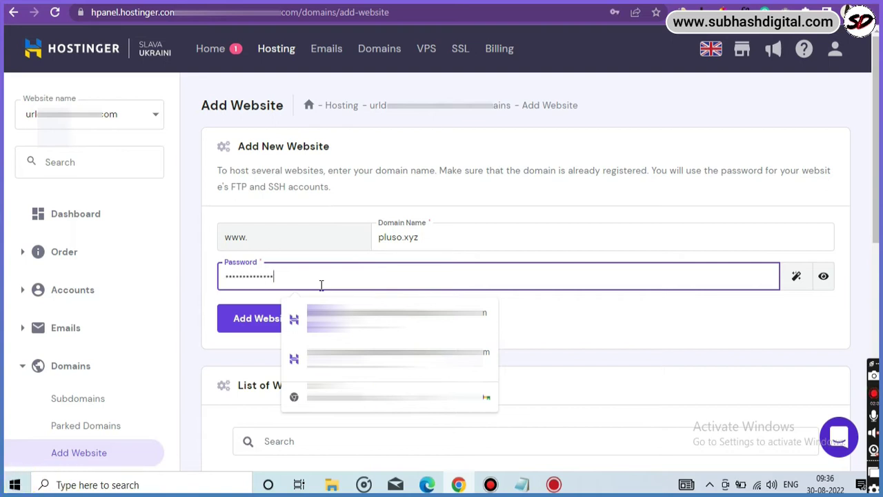
type("***")
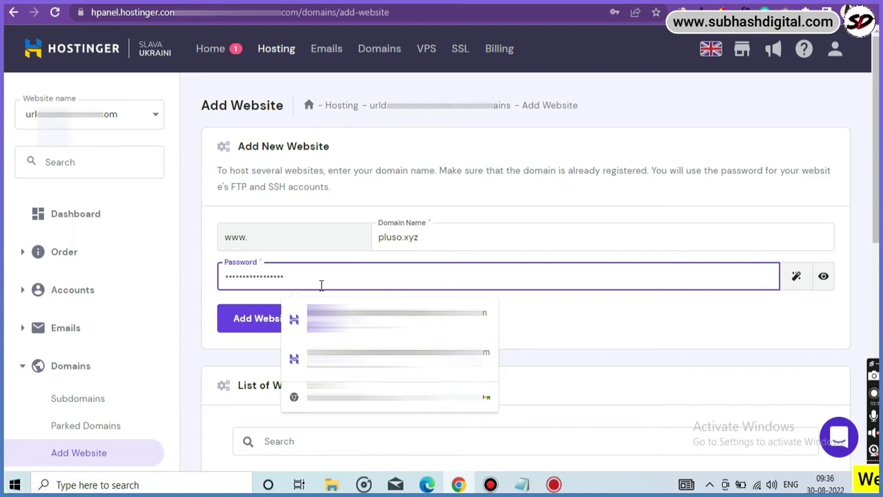
left_click(599, 340)
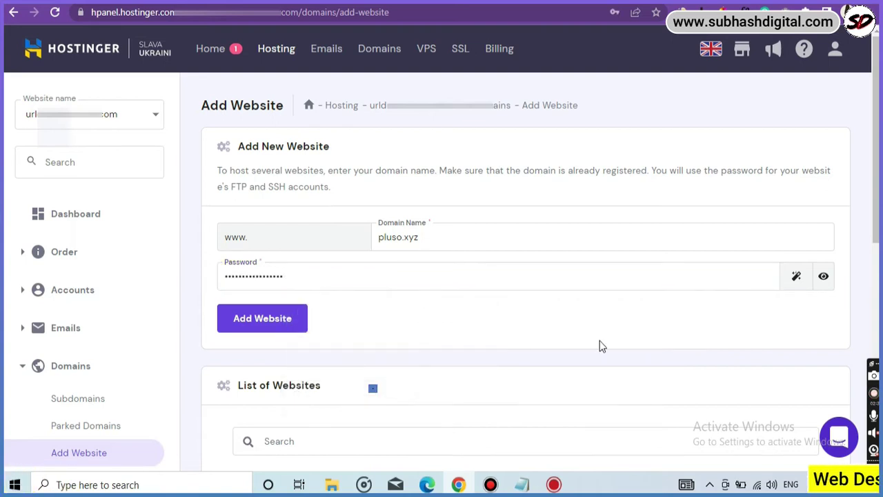
left_click(279, 319)
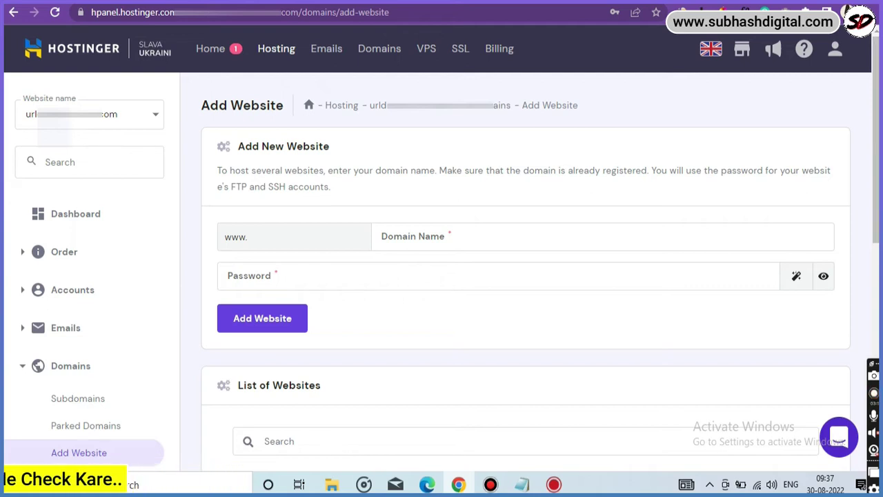
Check the second page of the website list for the pluso.xyz entry.
scroll(524, 276, "down", 10)
left_click(810, 421)
left_click_drag(273, 317, 203, 331)
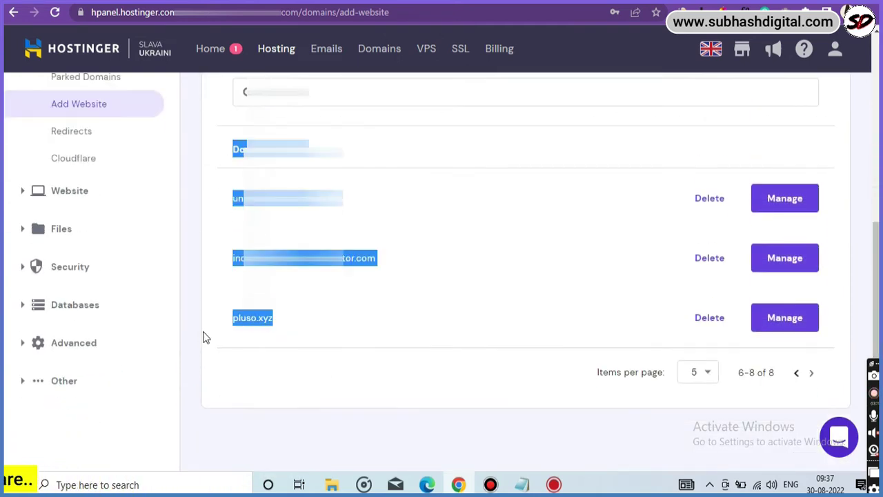
left_click(275, 333)
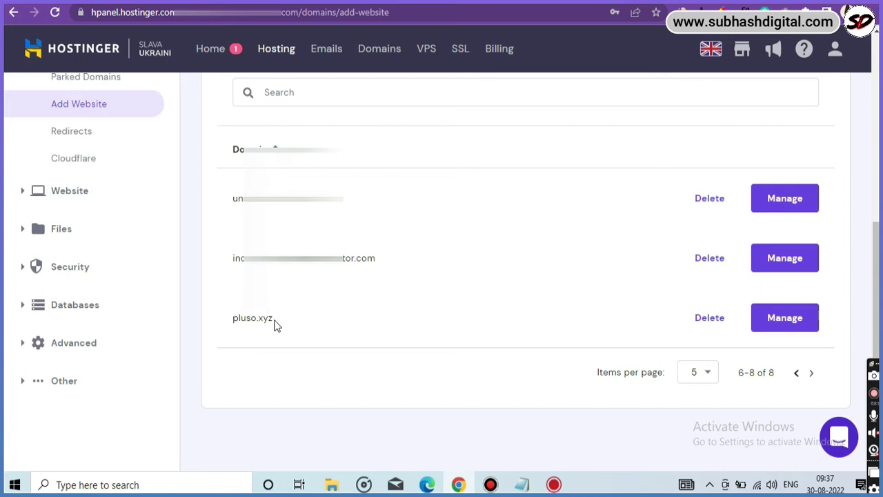
left_click_drag(276, 325, 228, 324)
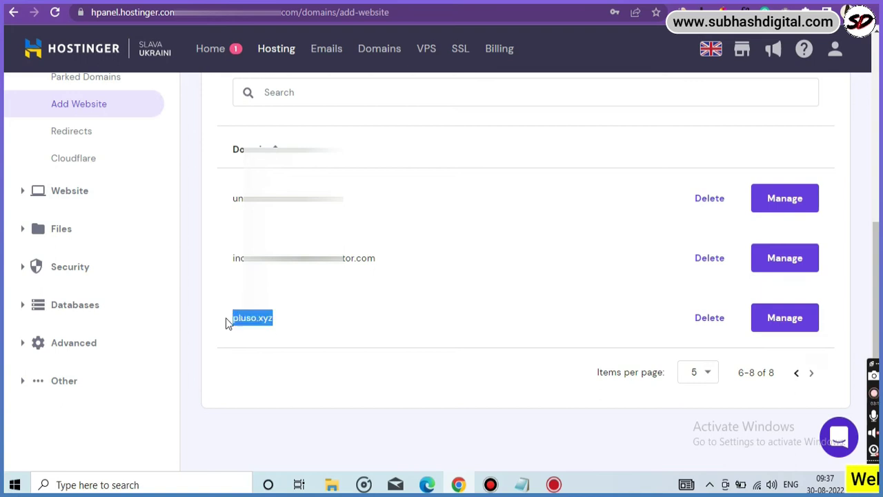
Return to the hosting account dashboard and examine its IP address and nameserver details.
scroll(182, 76, "up", 5)
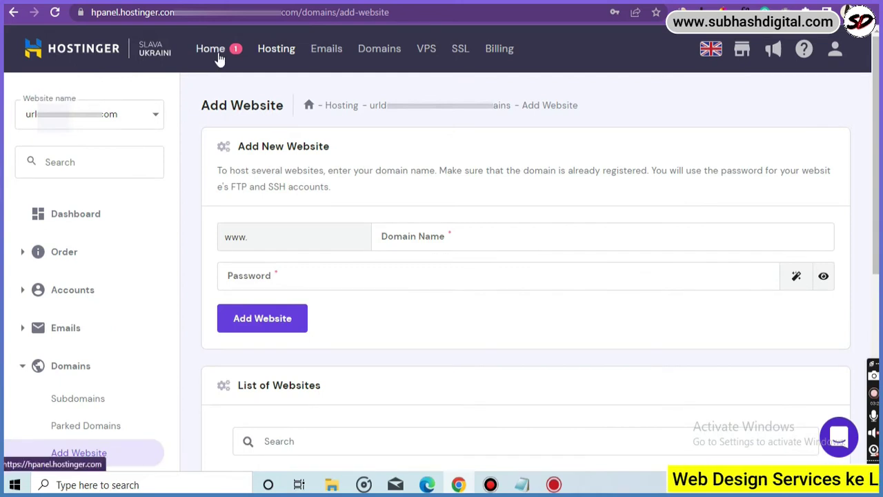
left_click(9, 15)
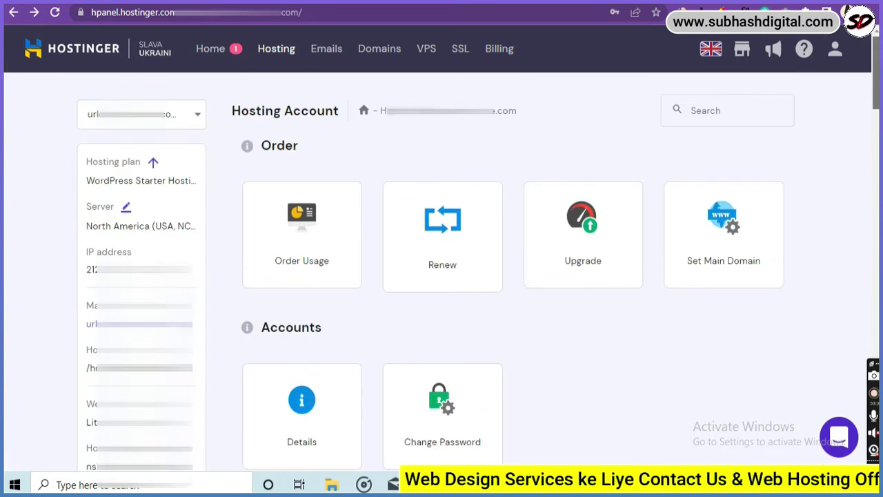
scroll(442, 269, "down", 3)
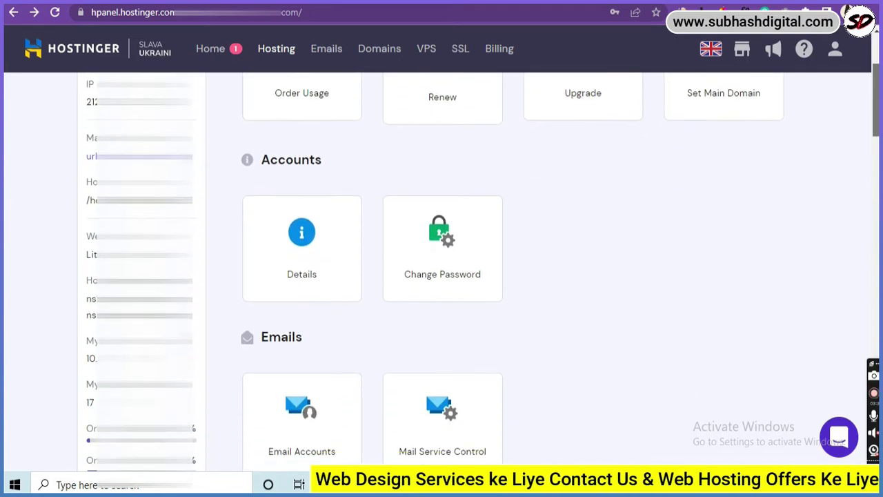
scroll(483, 267, "up", 1)
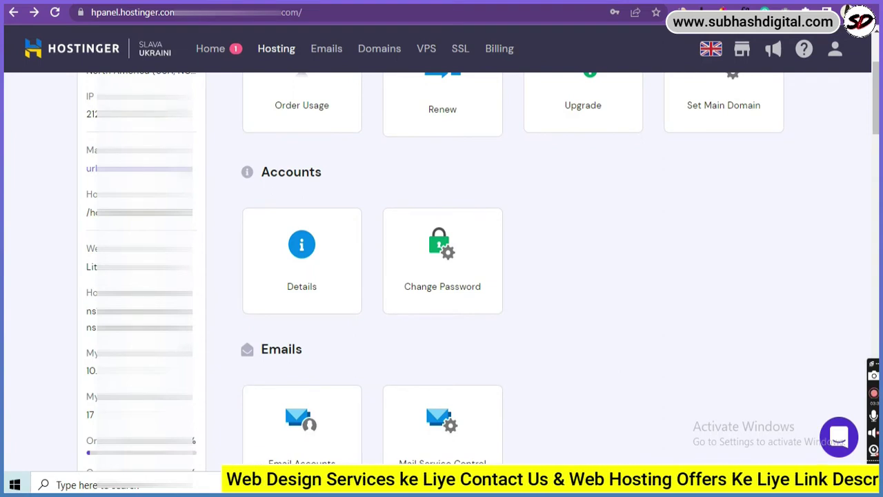
double_click(91, 96)
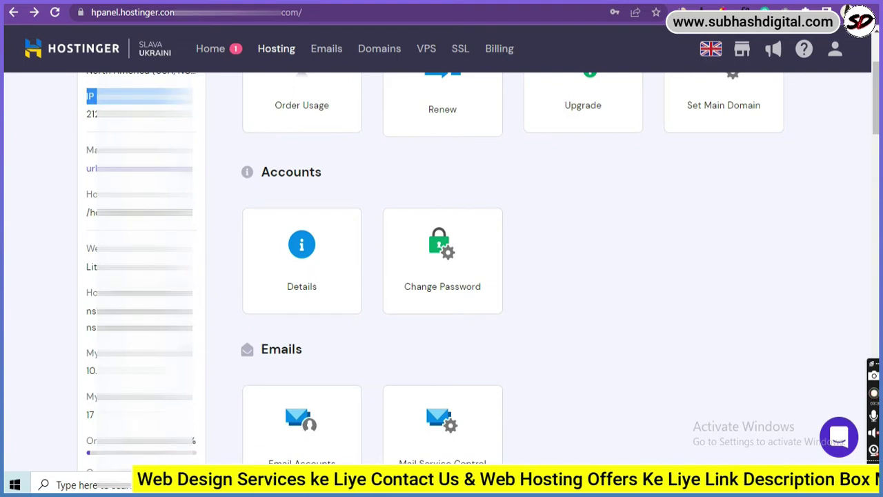
triple_click(88, 314)
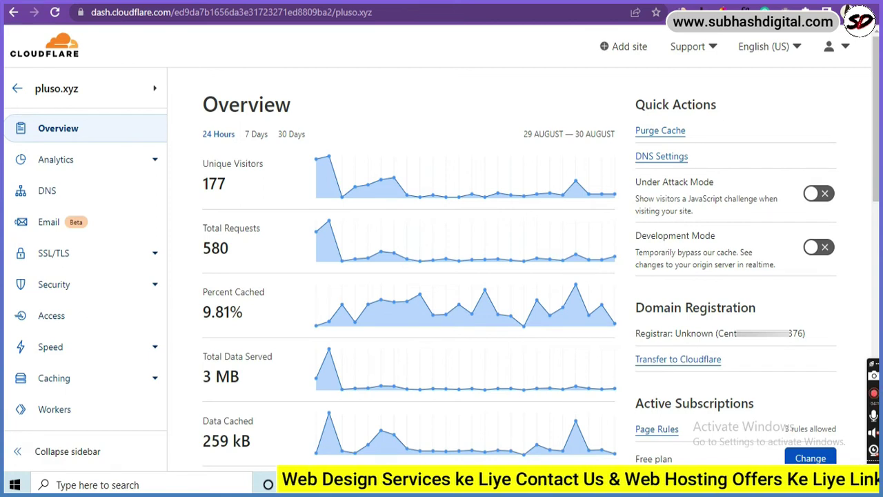
Open the DNS records of pluso.xyz in Cloudflare, and copy the hosting account's IP address from Hostinger.
left_click(47, 193)
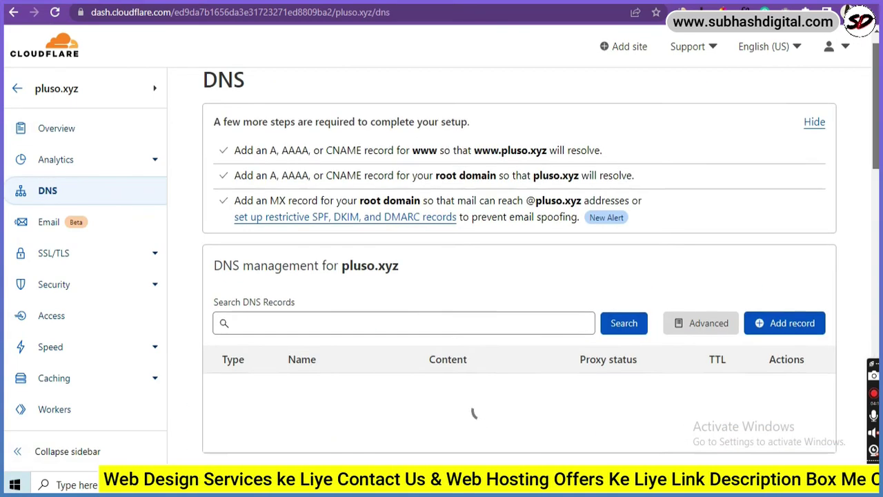
scroll(486, 290, "down", 3)
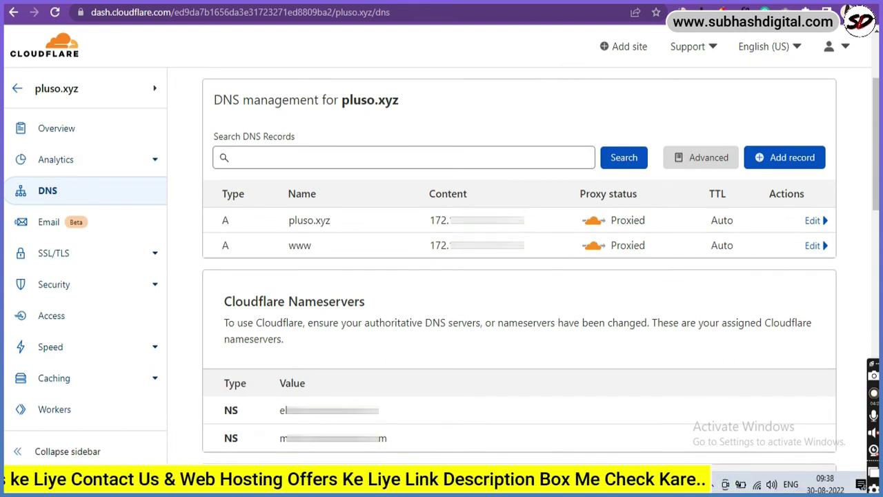
key("ctrl+Tab")
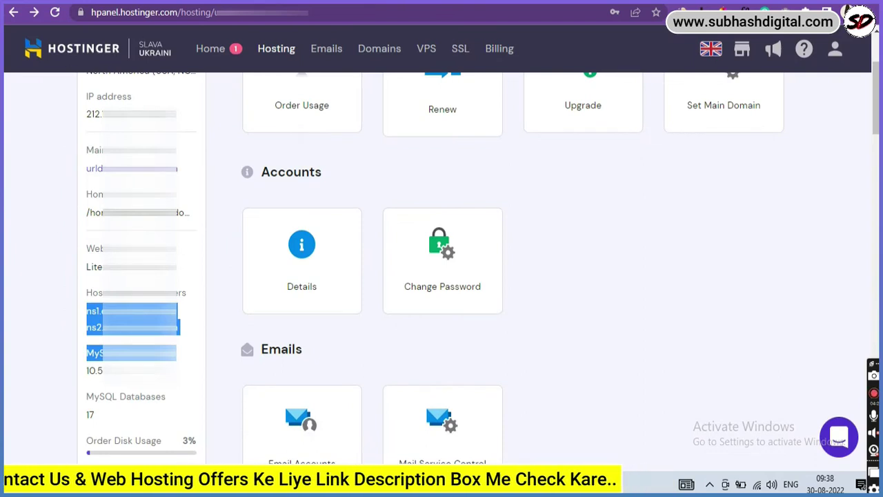
left_click_drag(177, 115, 83, 118)
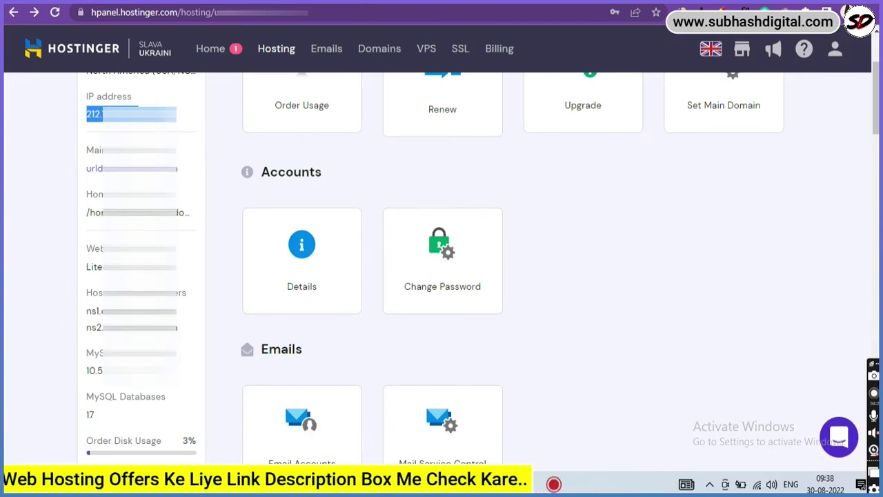
right_click(103, 115)
left_click(207, 123)
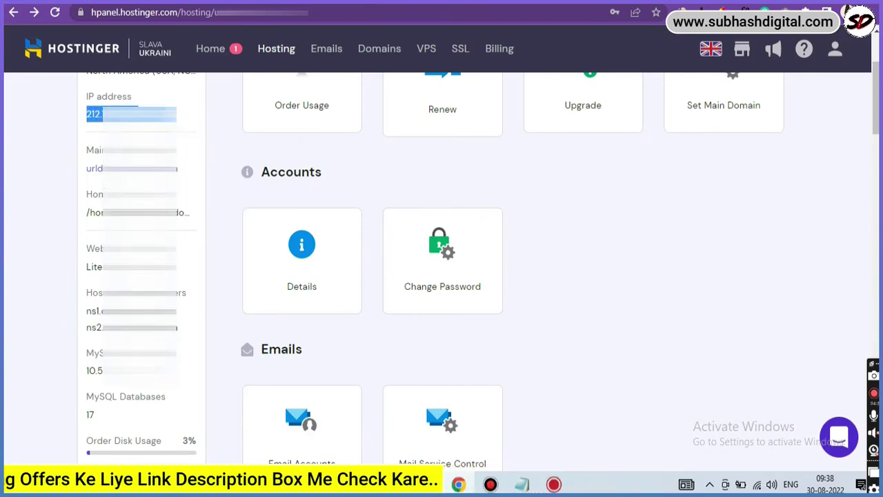
key("ctrl+Tab")
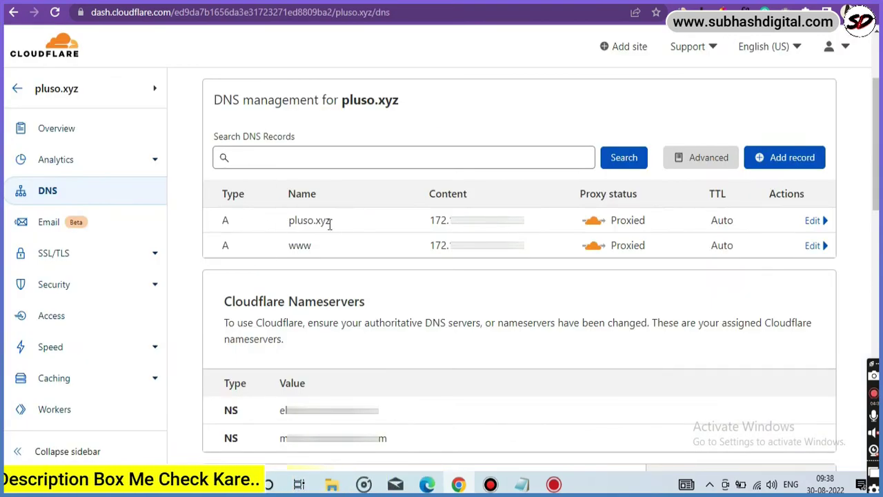
Delete the A record named pluso.xyz from the domain's DNS records in Cloudflare.
left_click_drag(357, 223, 283, 225)
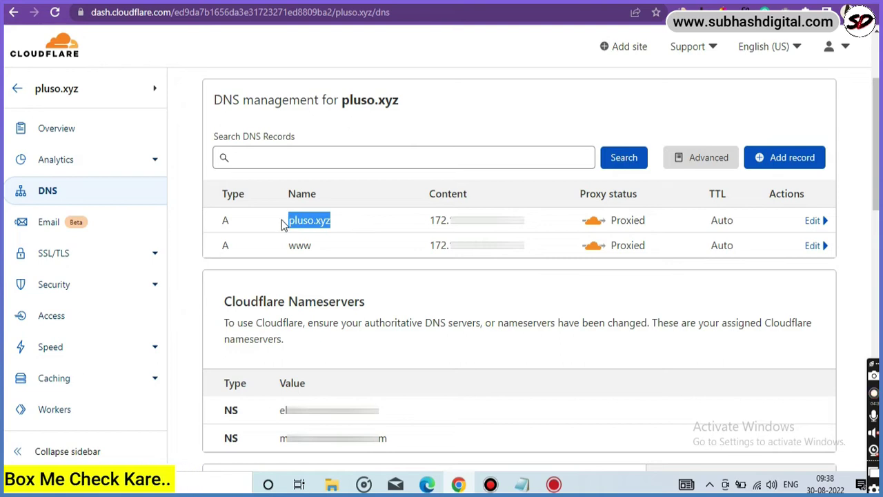
left_click(812, 221)
left_click(237, 317)
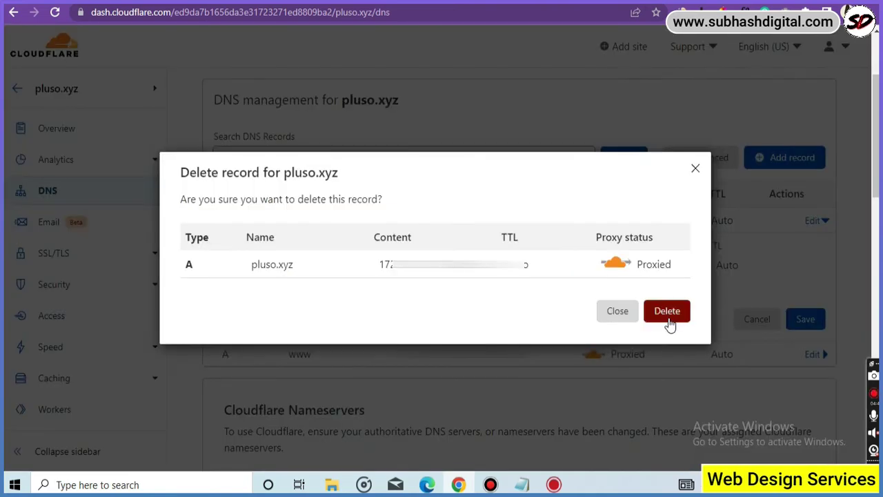
left_click(668, 314)
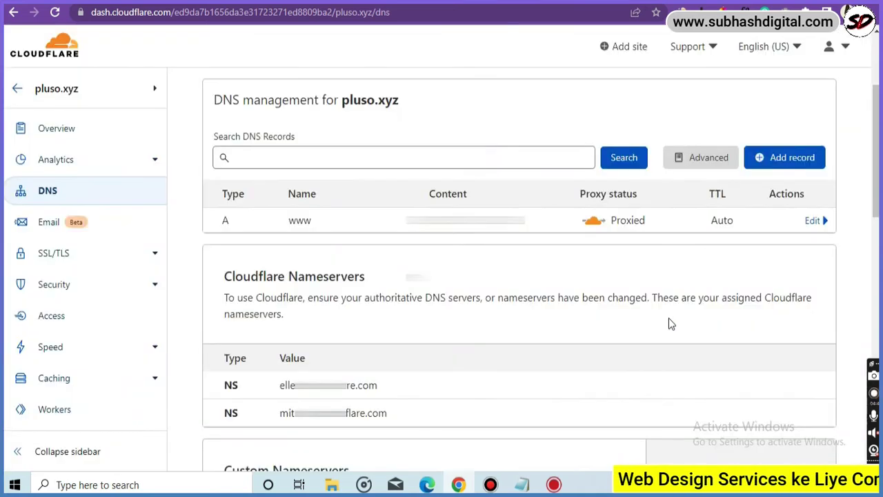
Delete the A record named www from the DNS records of pluso.xyz.
left_click(812, 222)
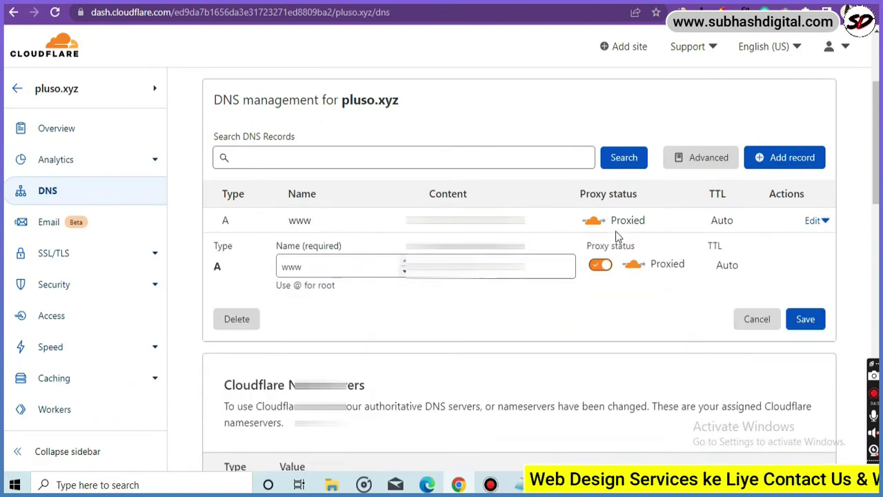
left_click(228, 318)
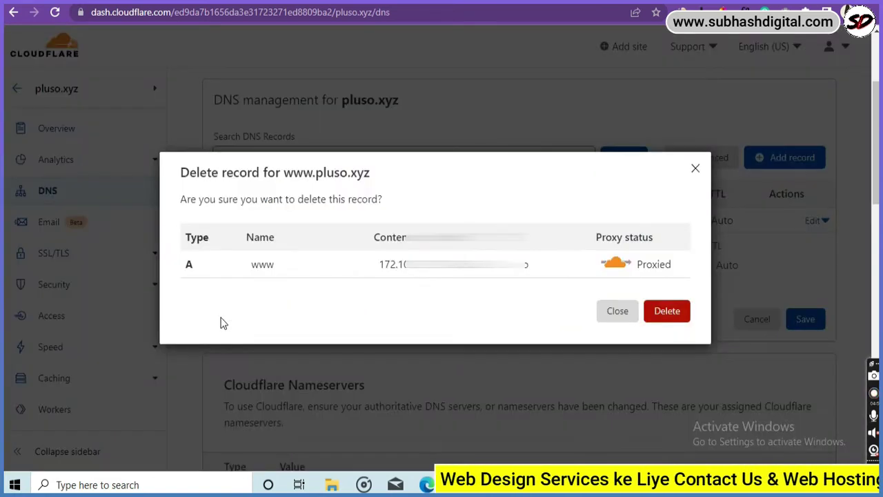
left_click(675, 320)
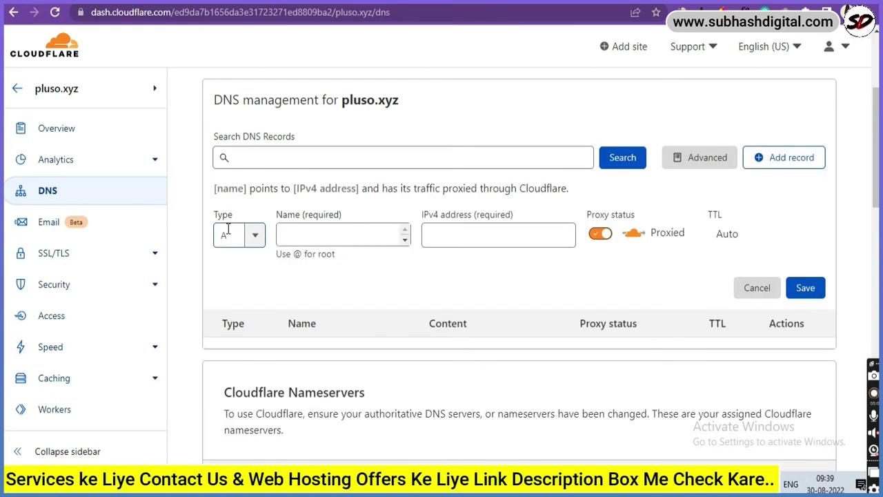
Add a proxied A record named @ that points to the copied hosting IP address, and save it.
left_click(311, 235)
left_click(312, 234)
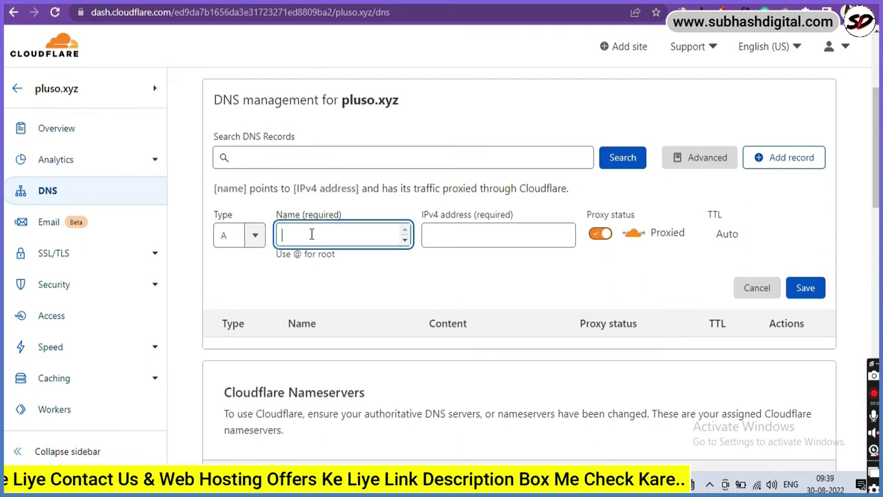
type("@")
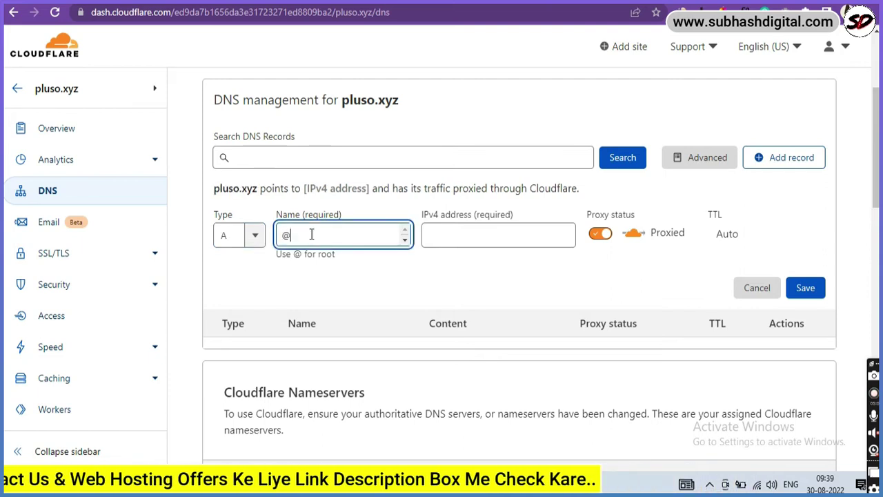
left_click(436, 232)
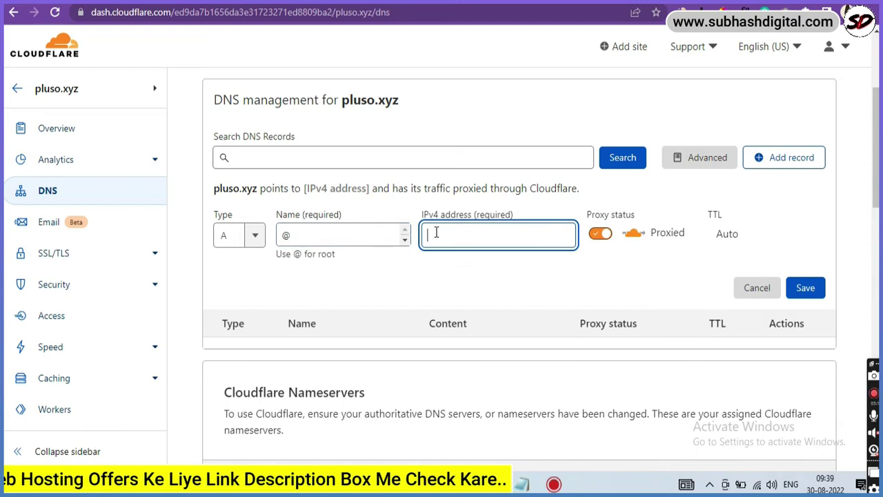
key("ctrl+v")
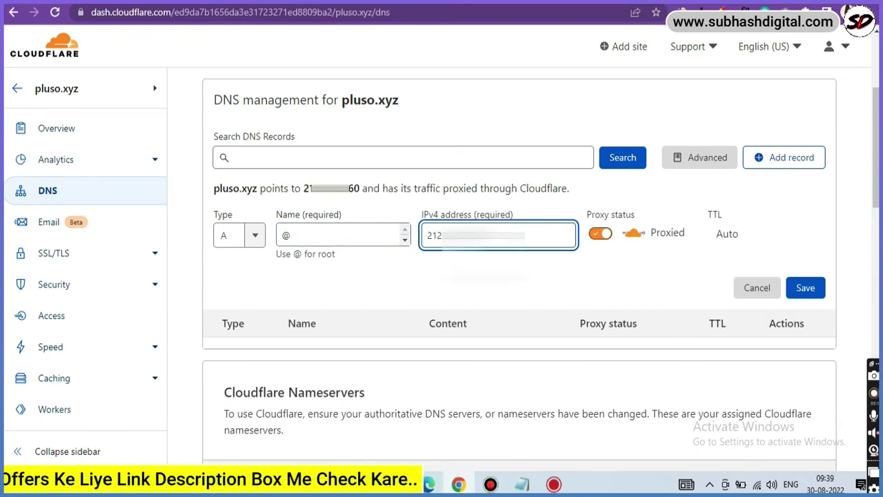
left_click(607, 257)
left_click(807, 289)
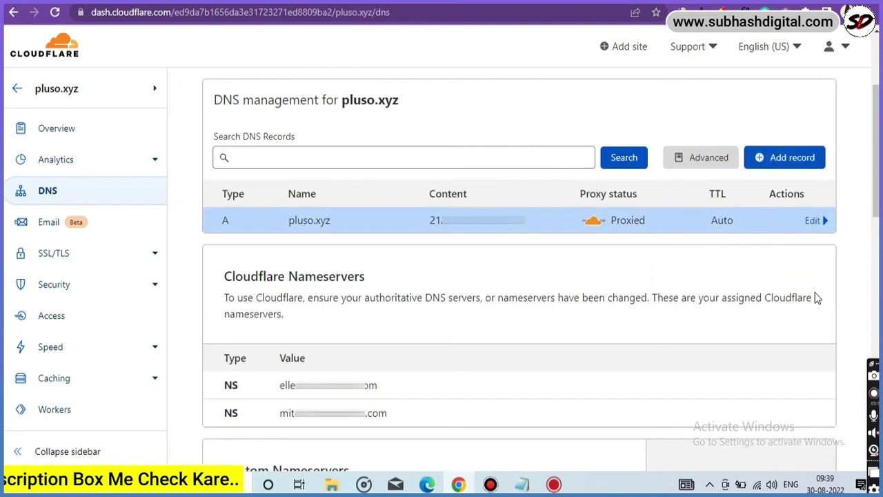
Add a proxied A record named www that points to the same hosting IP address, and save it.
left_click(793, 158)
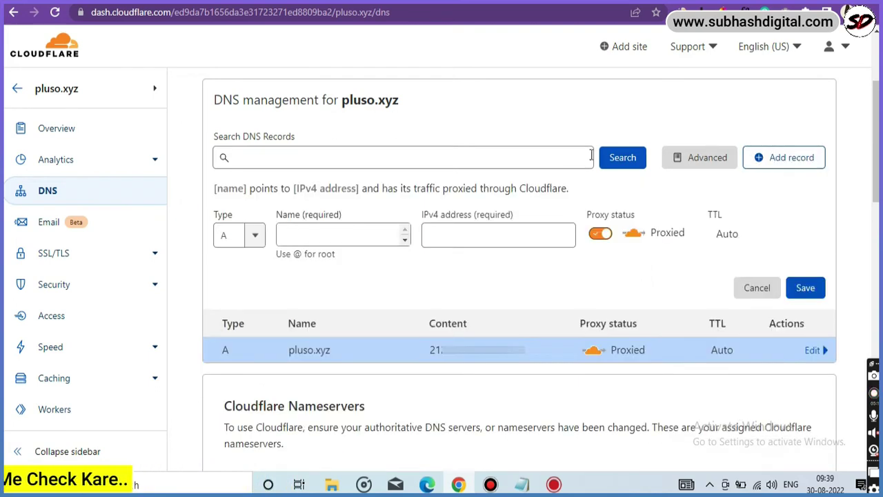
left_click(307, 238)
type("wwww")
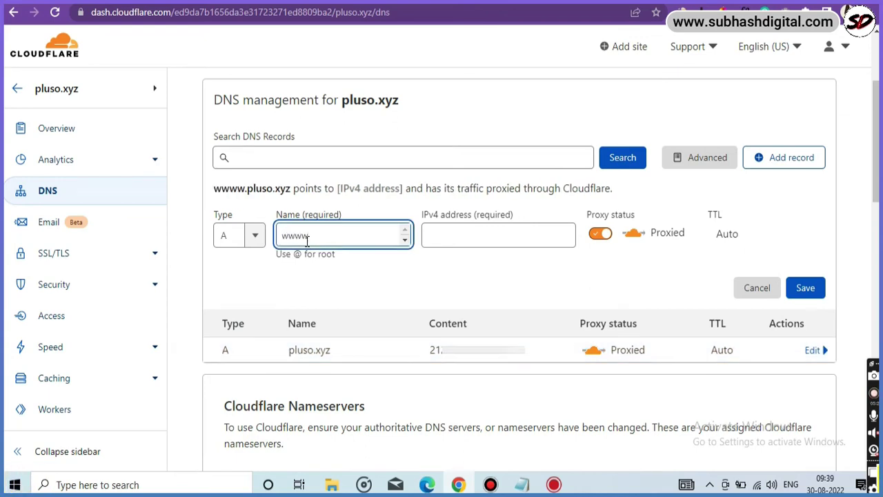
key("BackSpace")
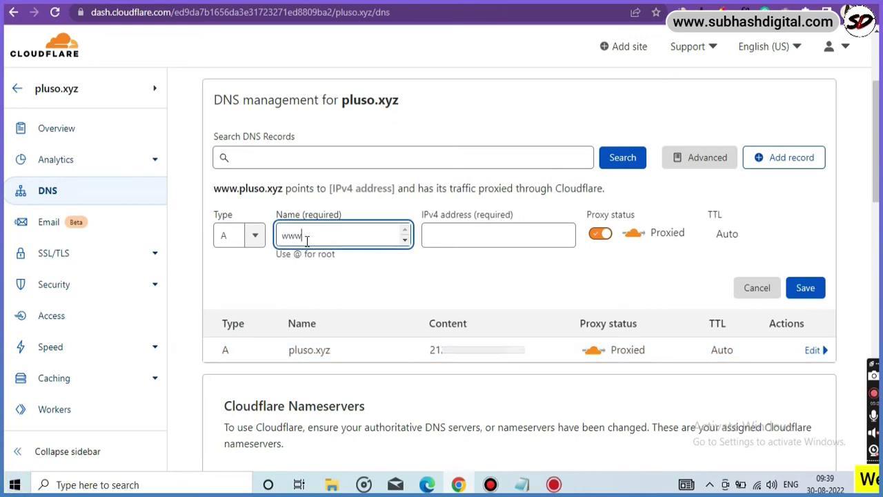
left_click(467, 225)
key("ctrl+v")
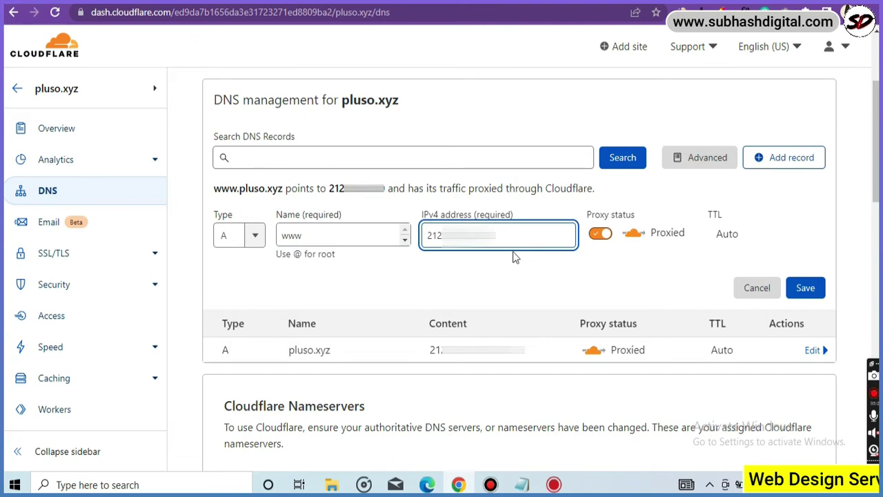
left_click(545, 276)
left_click(816, 293)
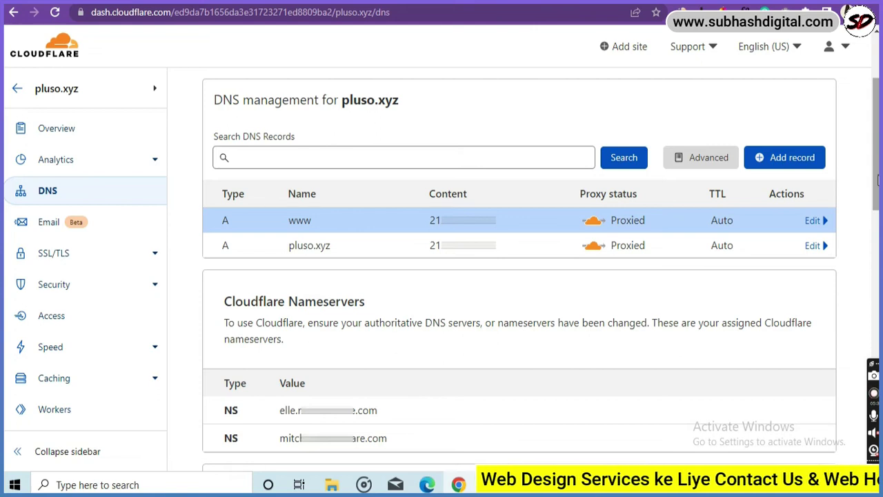
Open pluso.xyz in a new incognito window to check which page the domain loads.
mouse_move(878, 180)
left_mouse_down()
mouse_move(877, 428)
mouse_move(877, 179)
left_mouse_up()
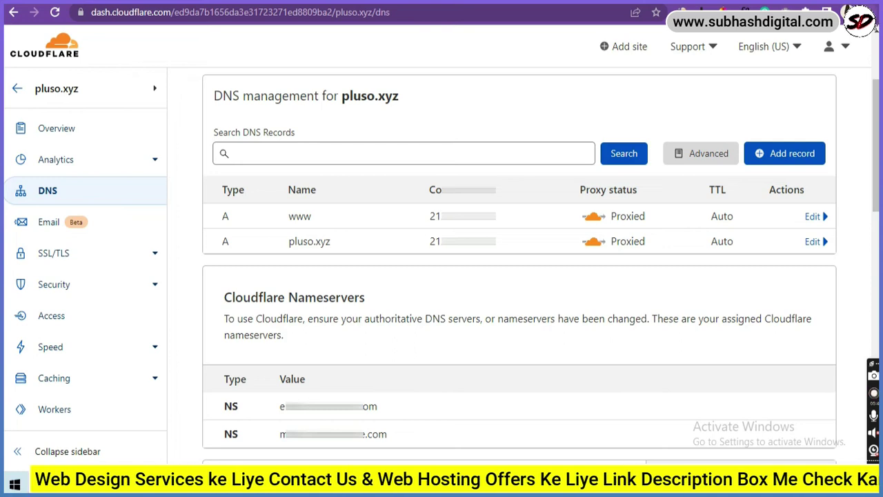
left_click(875, 25)
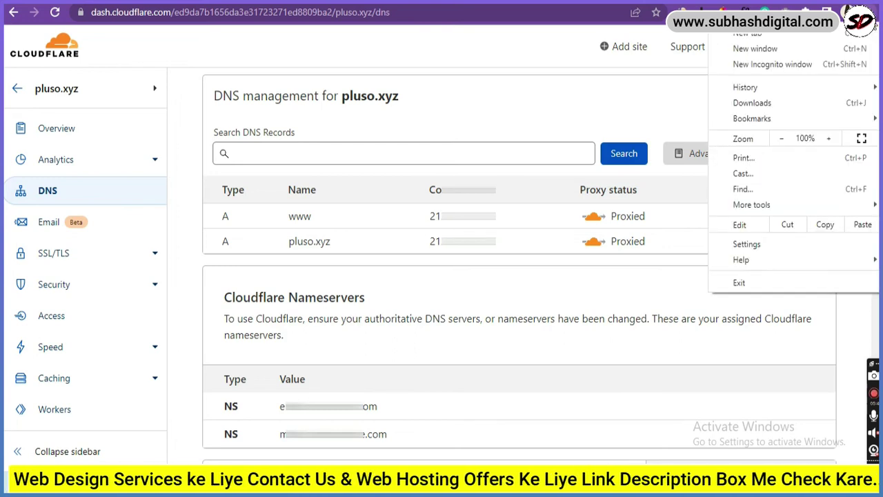
left_click(763, 65)
type("pluso.xyz")
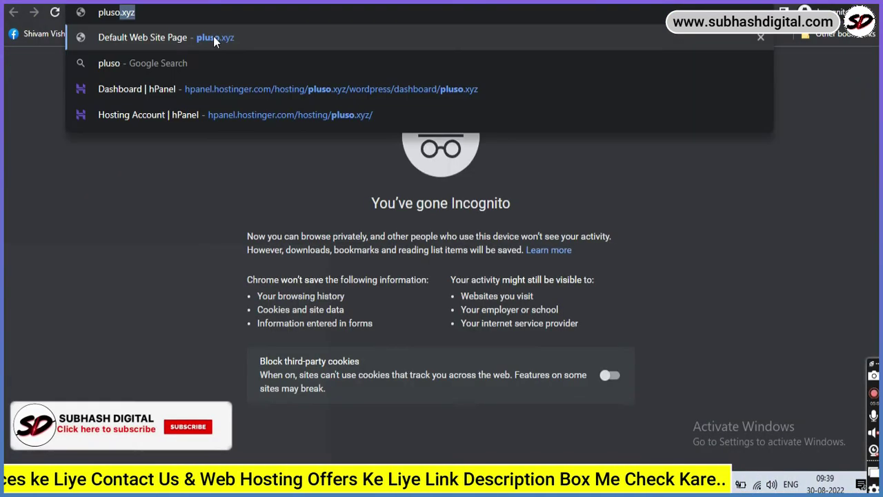
left_click(213, 36)
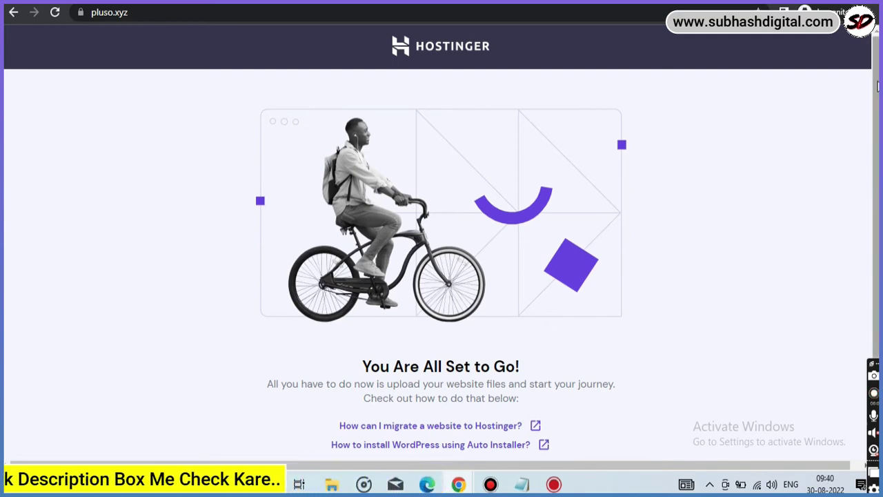
Return to the Cloudflare DNS records and start a new NS record named @ for pluso.xyz.
mouse_move(458, 484)
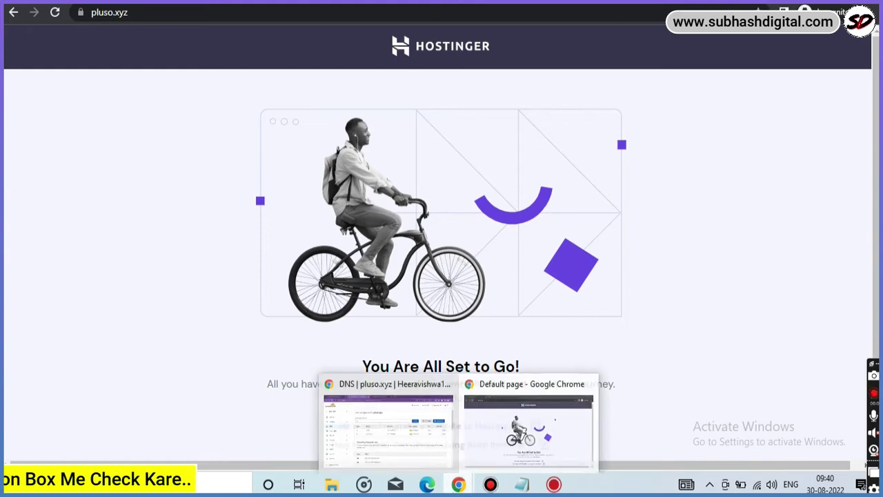
left_click(388, 426)
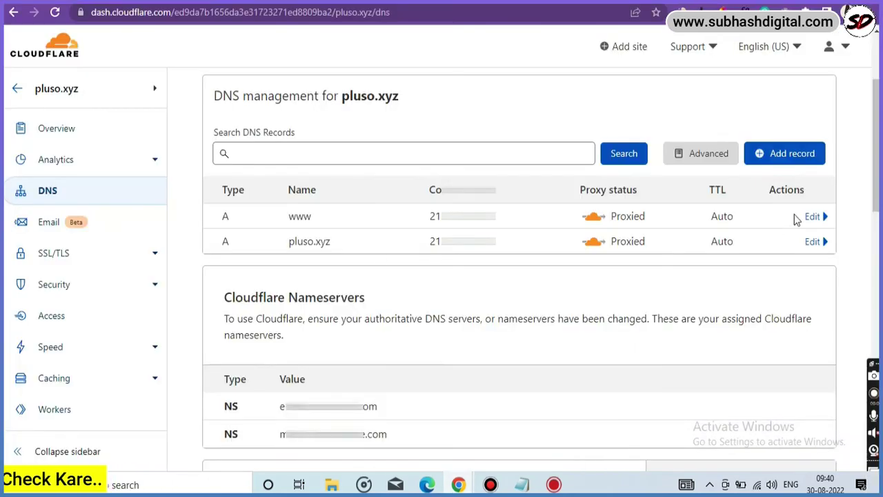
left_click(796, 160)
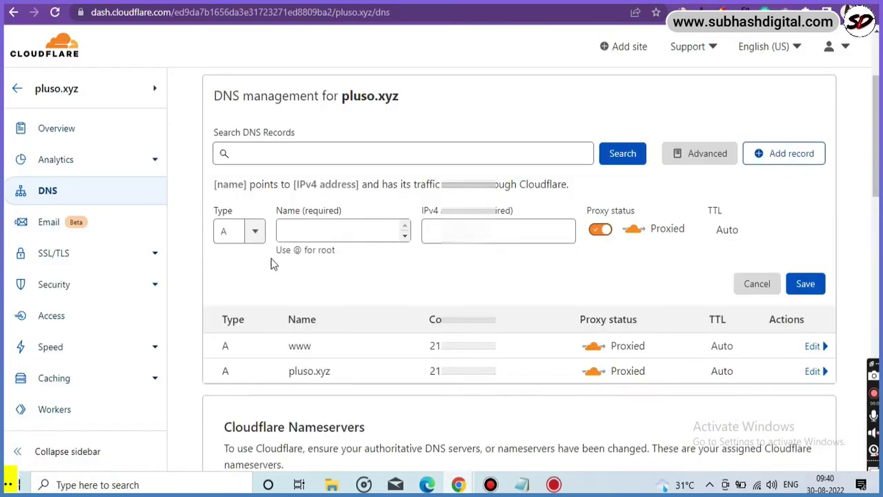
left_click(255, 232)
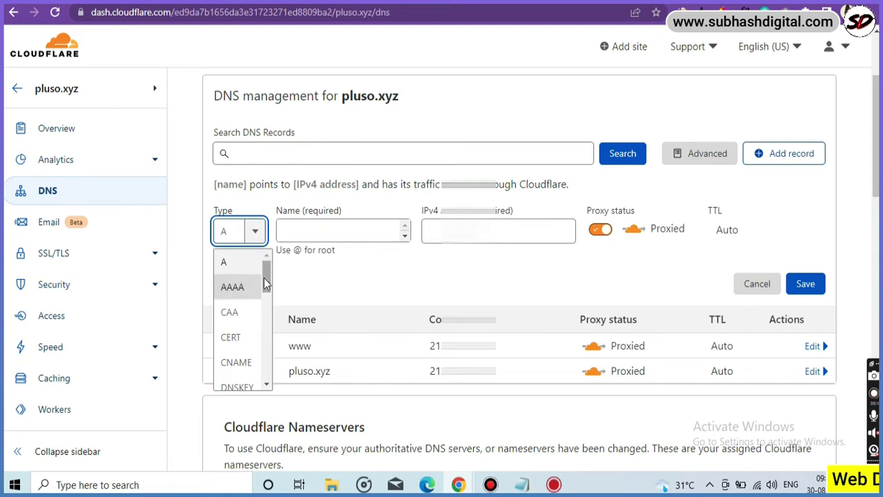
left_click(235, 231)
type("NS")
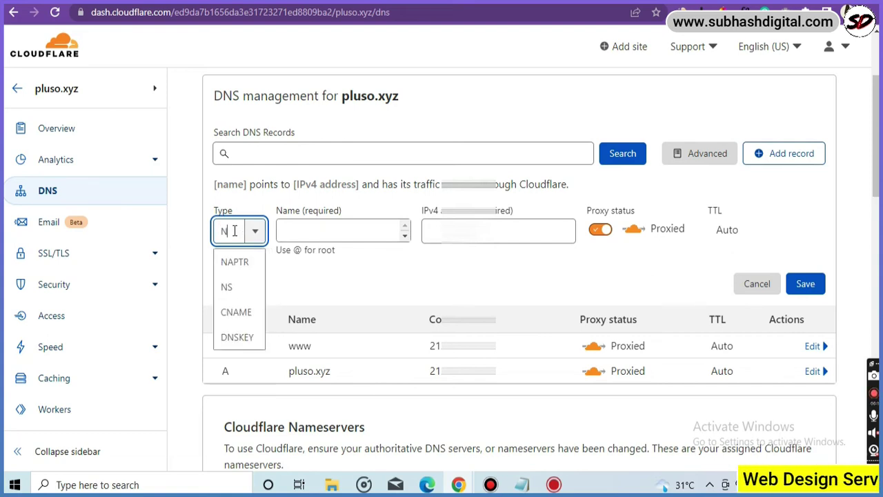
left_click(229, 264)
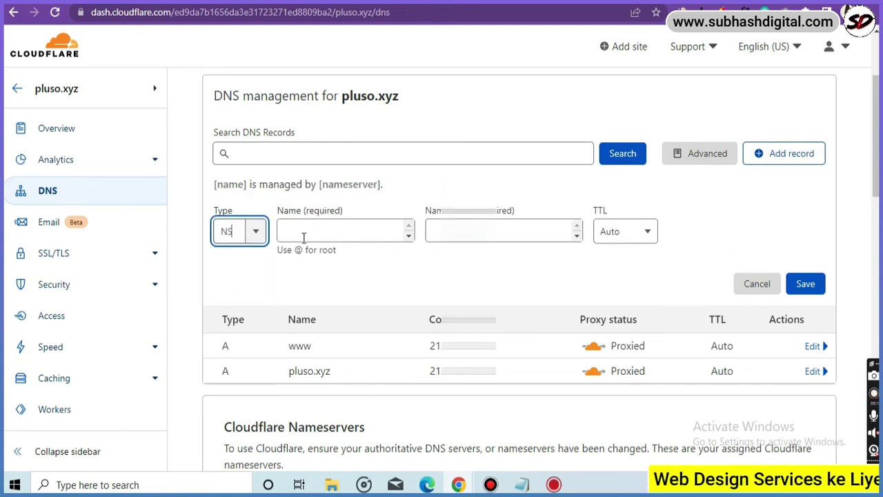
left_click(329, 228)
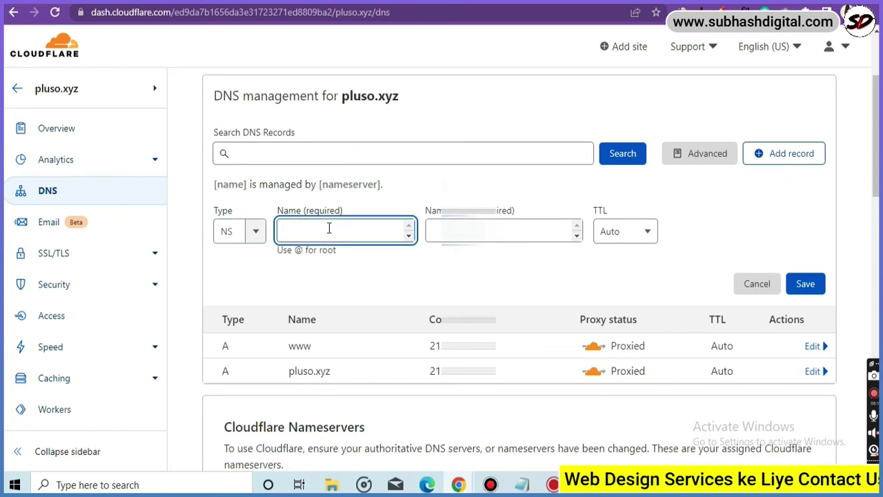
type("@")
left_click(476, 232)
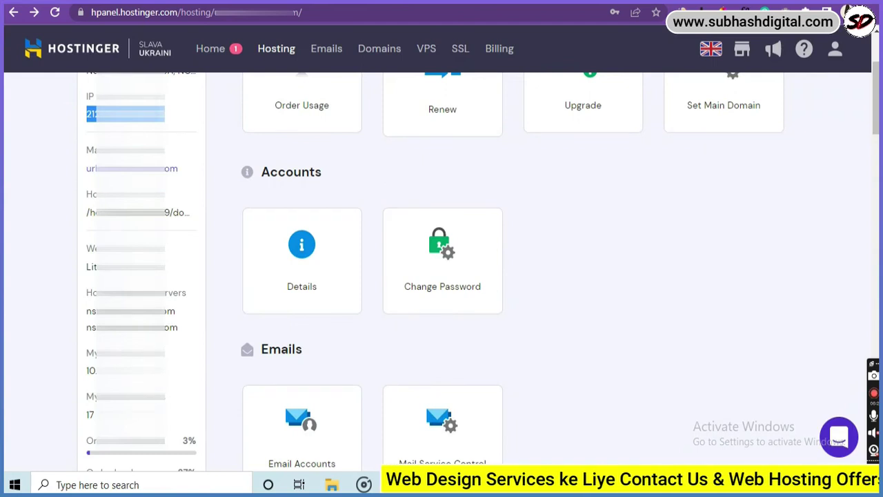
Copy the hosting account's first nameserver from Hostinger into the new NS record in Cloudflare, and save the record.
left_click_drag(175, 311, 87, 312)
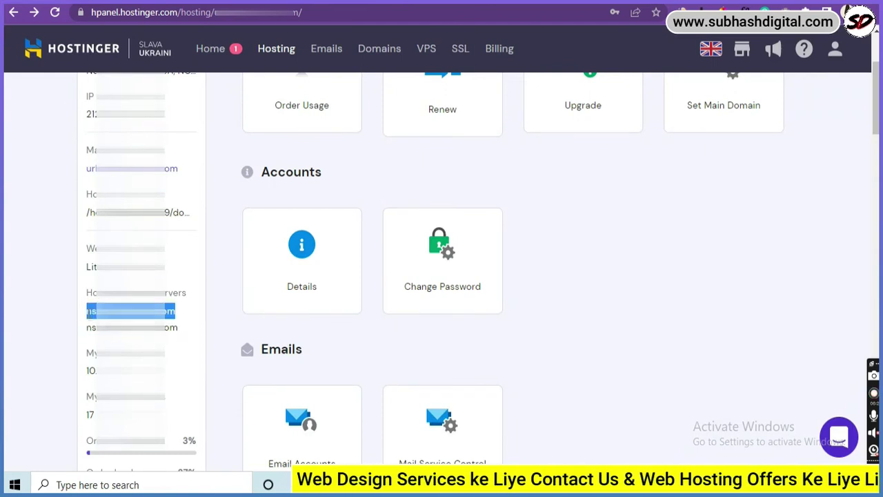
right_click(87, 312)
left_click(124, 321)
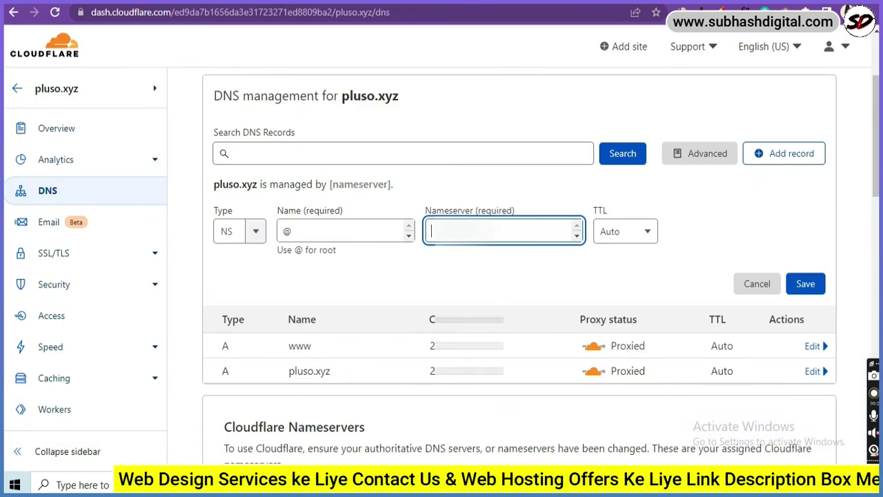
key("ctrl+v")
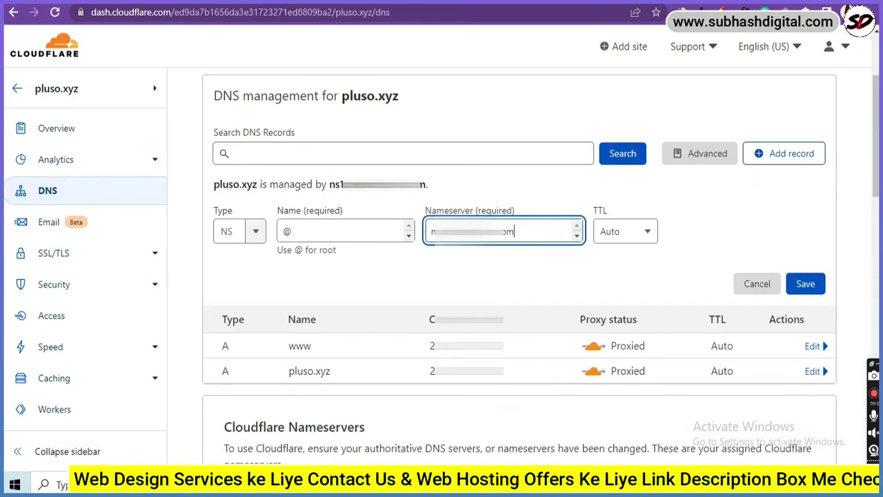
left_click(805, 286)
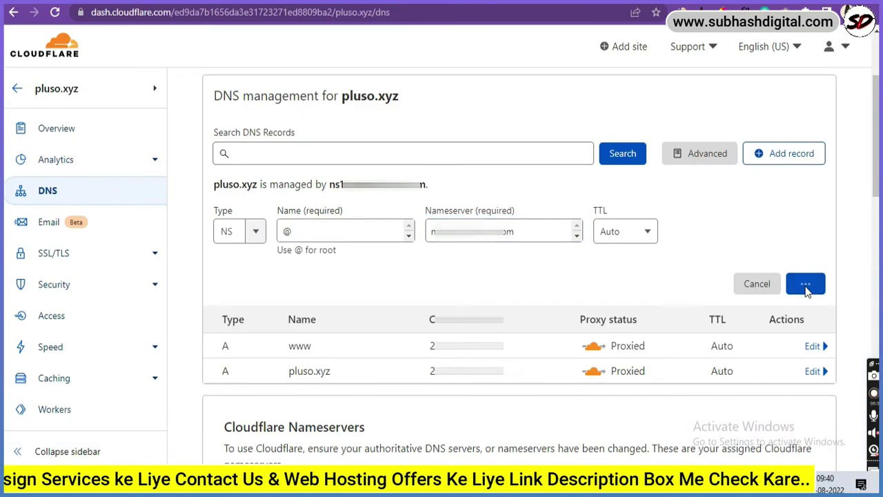
Start a second NS record named @ for pluso.xyz in the Cloudflare DNS records.
left_click(794, 163)
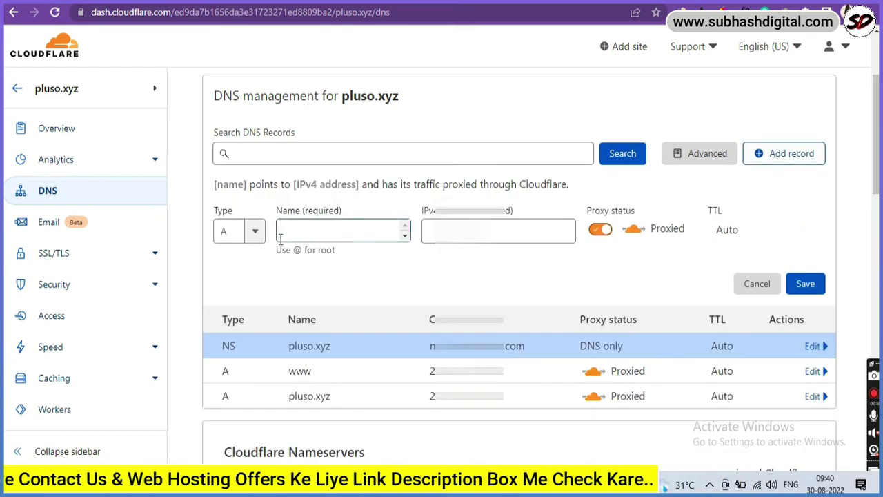
left_click(225, 234)
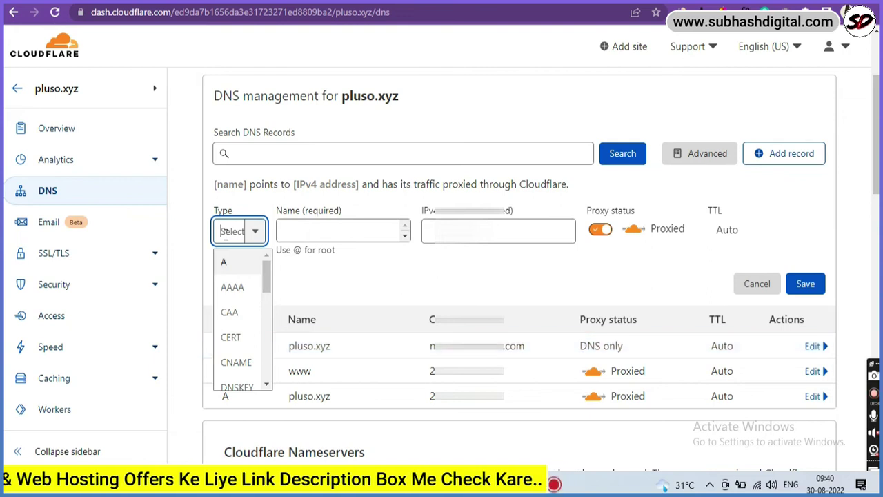
type("N")
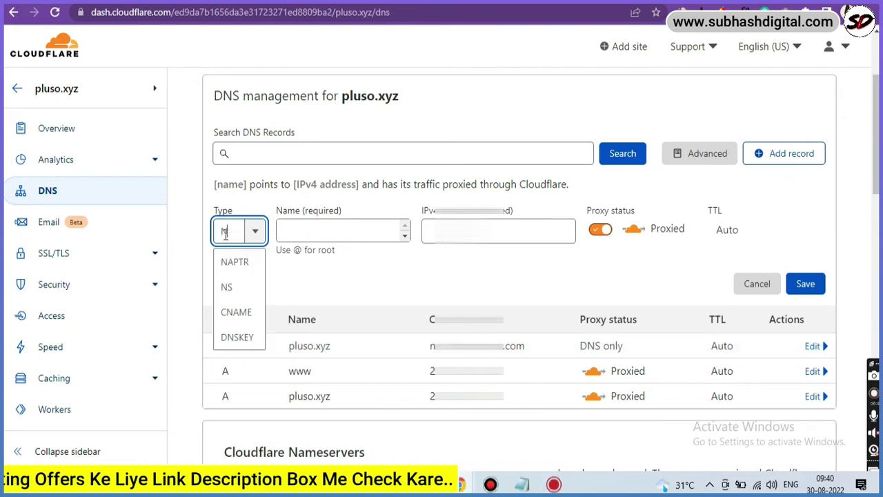
left_click(230, 287)
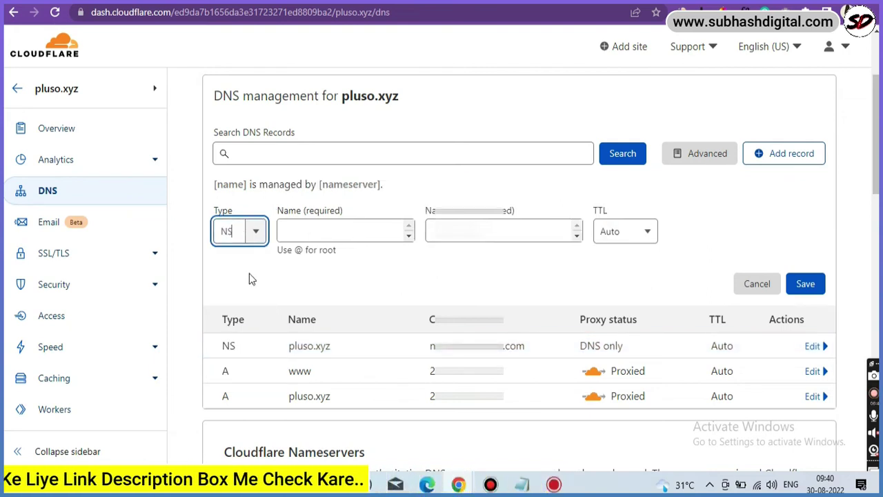
left_click(307, 233)
type("@")
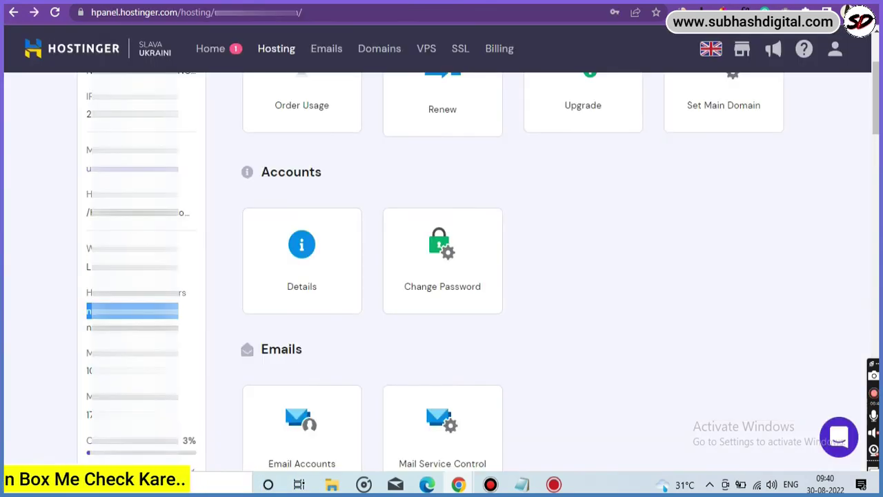
Copy the hosting account's second nameserver from Hostinger into the new NS record in Cloudflare, and save the record.
left_click_drag(181, 328, 75, 338)
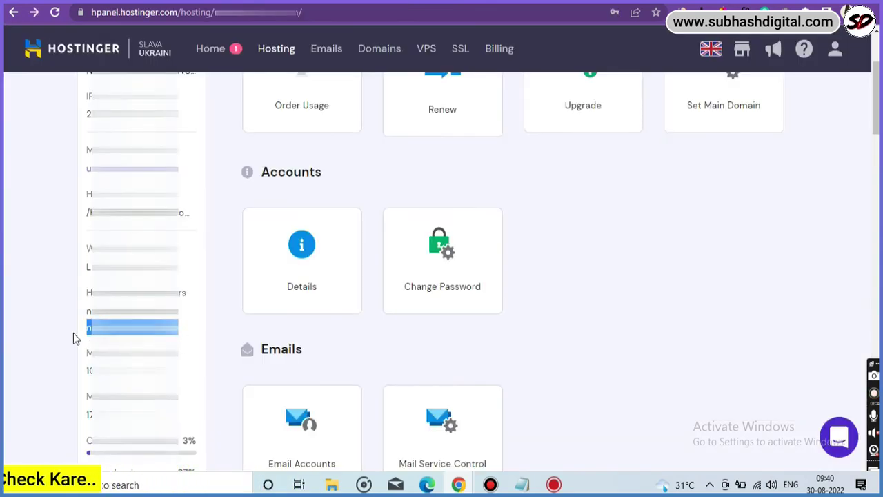
right_click(91, 328)
left_click(117, 336)
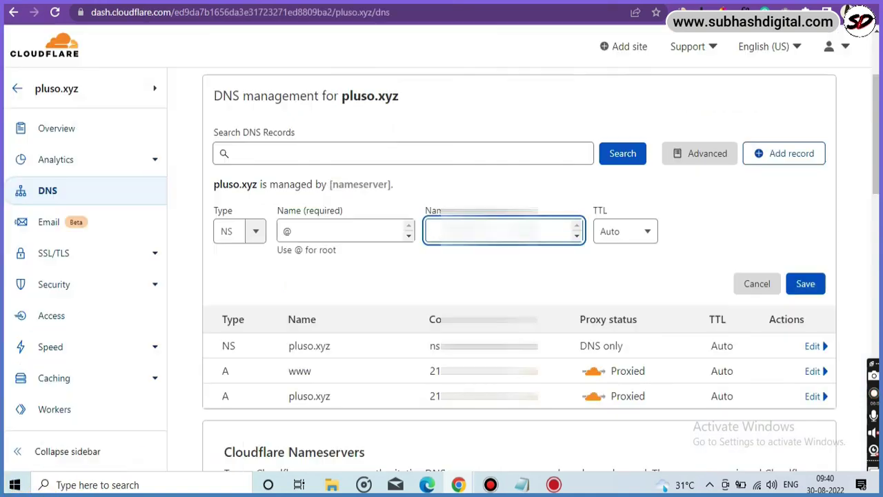
key("ctrl+v")
left_click(816, 290)
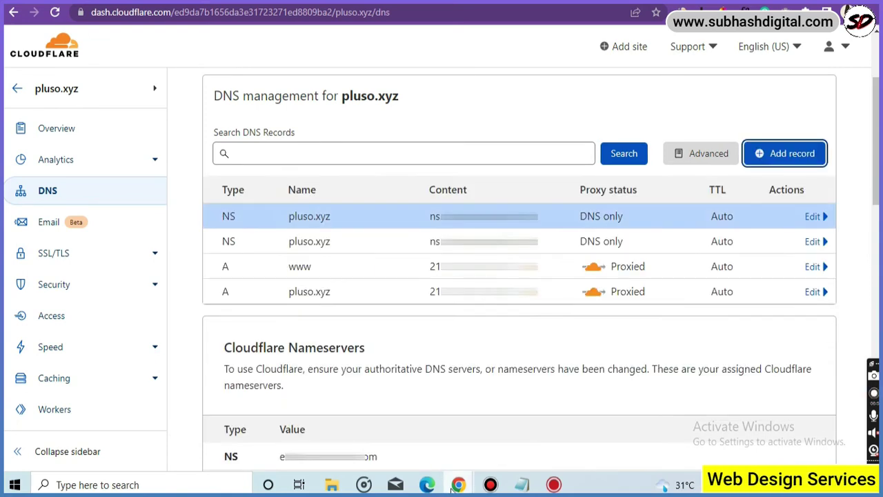
Reload pluso.xyz in the incognito window to check which page the domain loads.
mouse_move(455, 486)
left_click(526, 414)
key("Return")
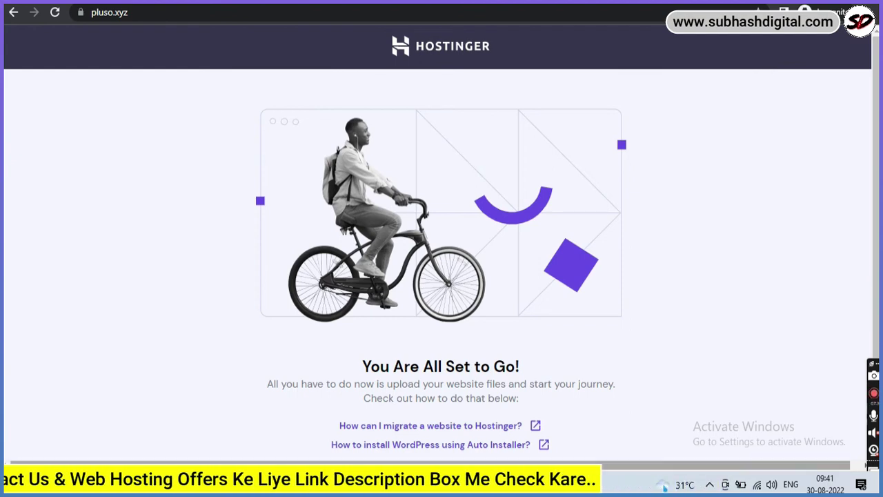
Return to the Hostinger hosting panel and switch the managed hosting account to pluso.xyz.
mouse_move(458, 484)
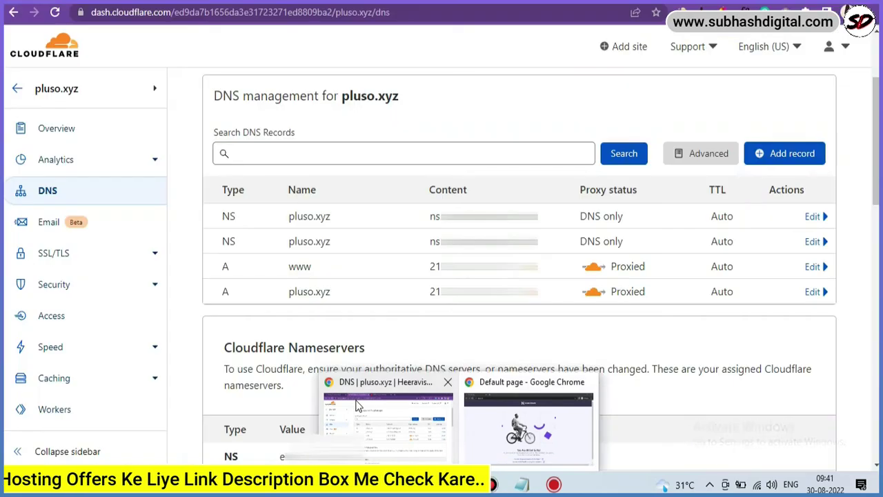
left_click(388, 421)
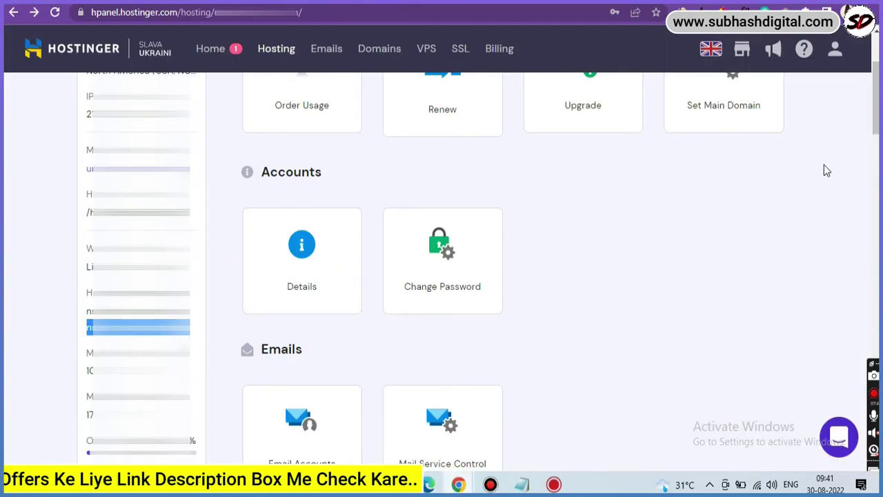
scroll(875, 97, "up", 3)
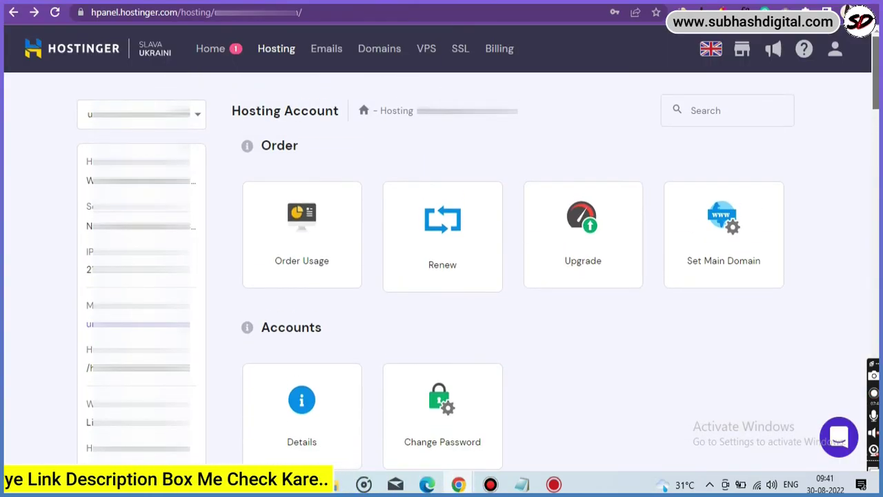
scroll(878, 80, "down", 1)
scroll(877, 74, "up", 1)
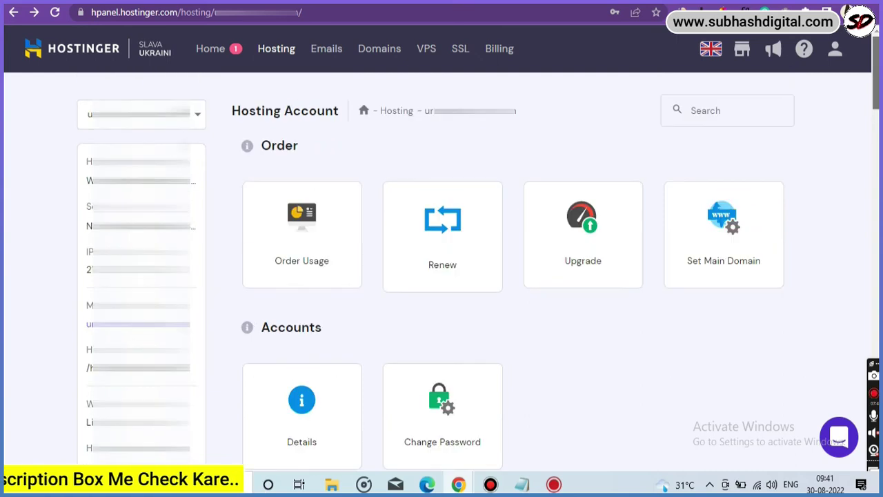
left_click(194, 118)
left_click_drag(196, 163, 199, 297)
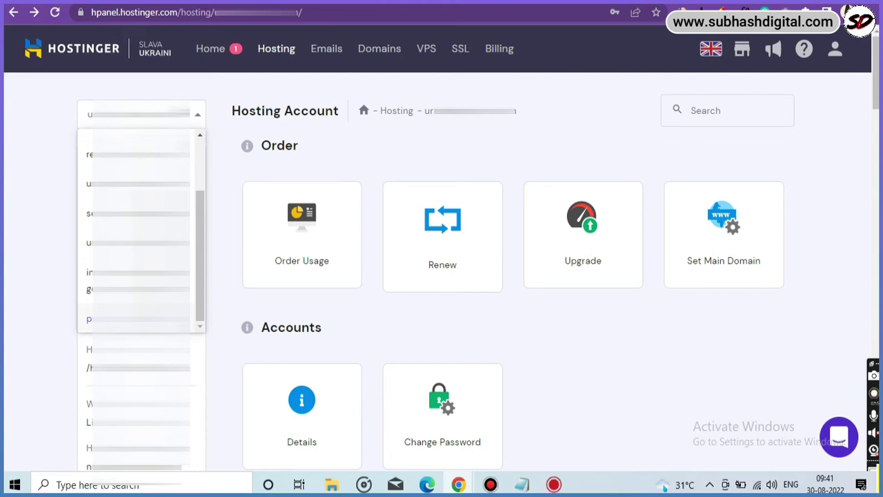
left_click(138, 318)
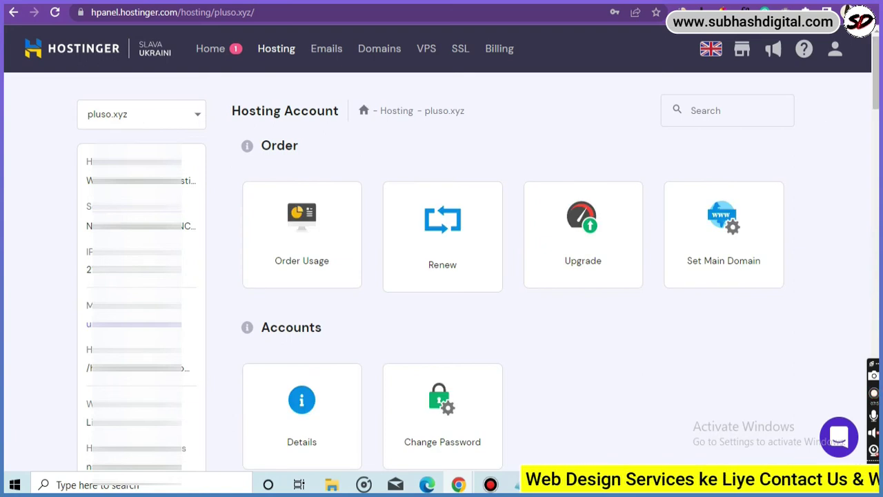
Open the Auto Installer for pluso.xyz and select WordPress as the application to install.
left_click_drag(874, 73, 875, 208)
left_click(442, 241)
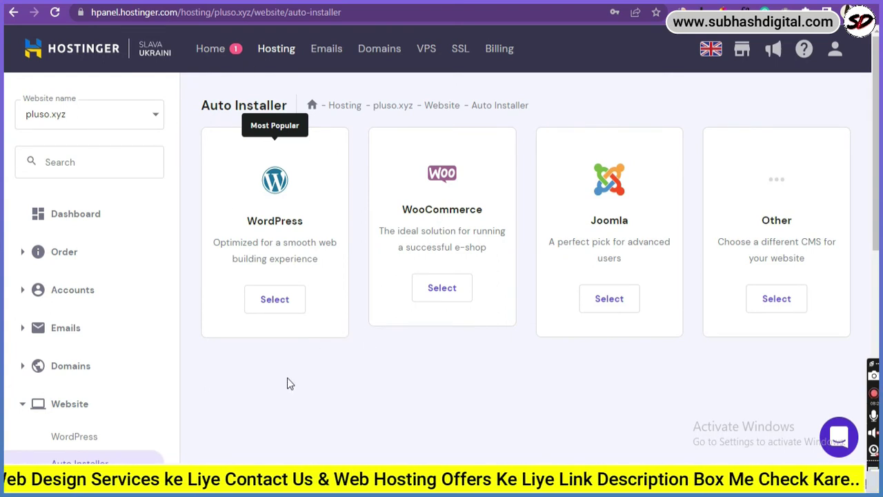
left_click(275, 299)
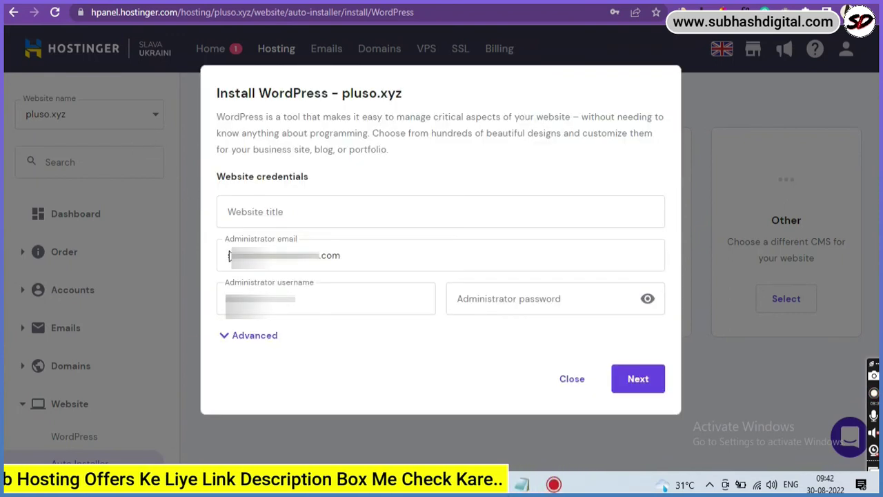
Enter pluso as both the website title and the administrator username, keeping the prefilled administrator email.
left_click(304, 218)
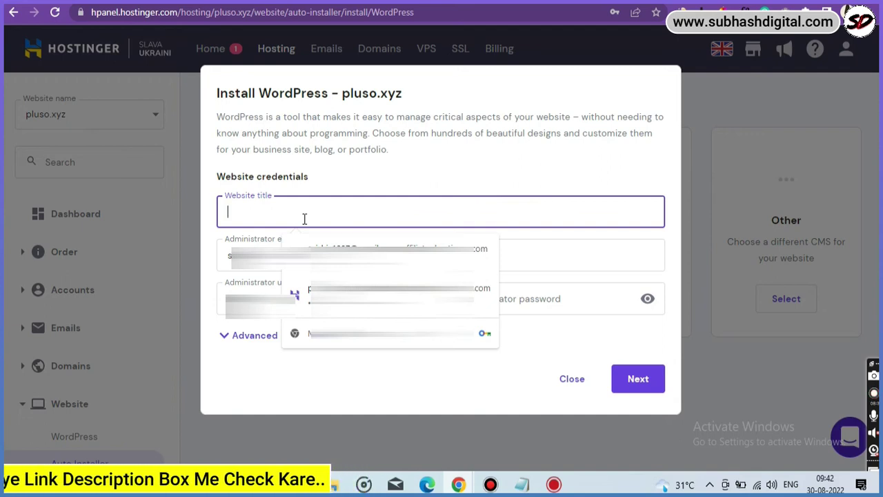
type("pluso")
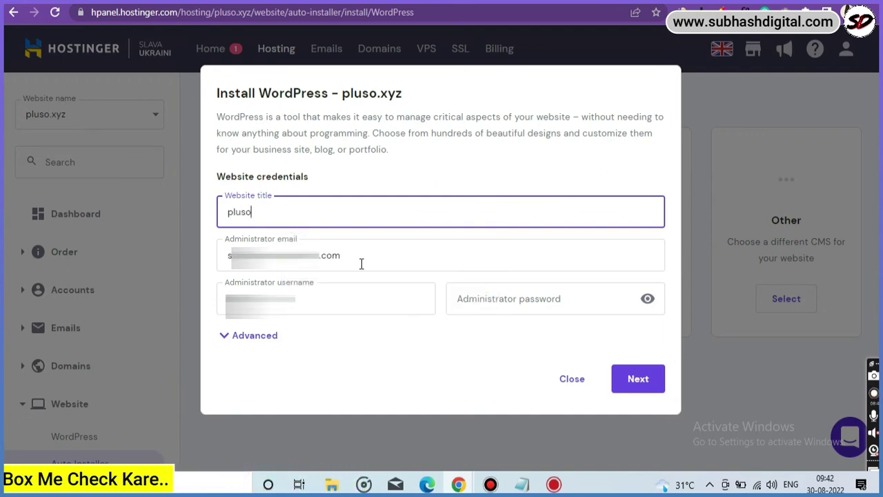
left_click(361, 264)
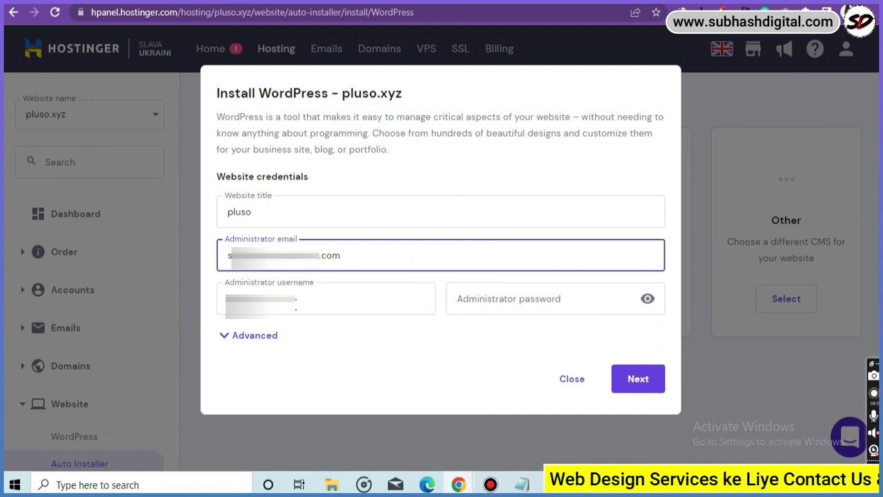
key("Tab")
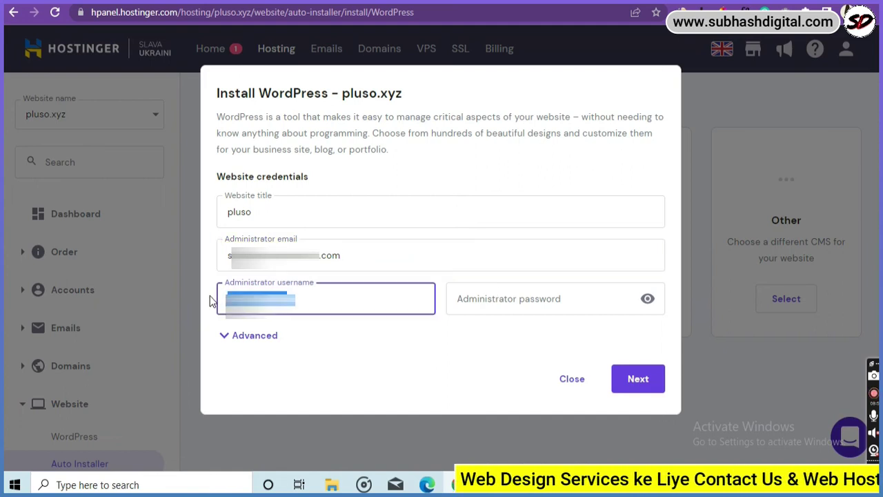
type("l")
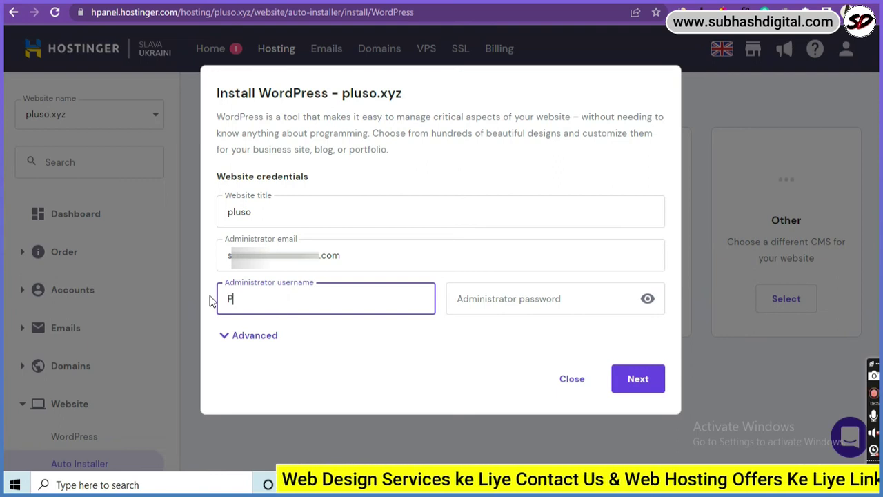
key("BackSpace")
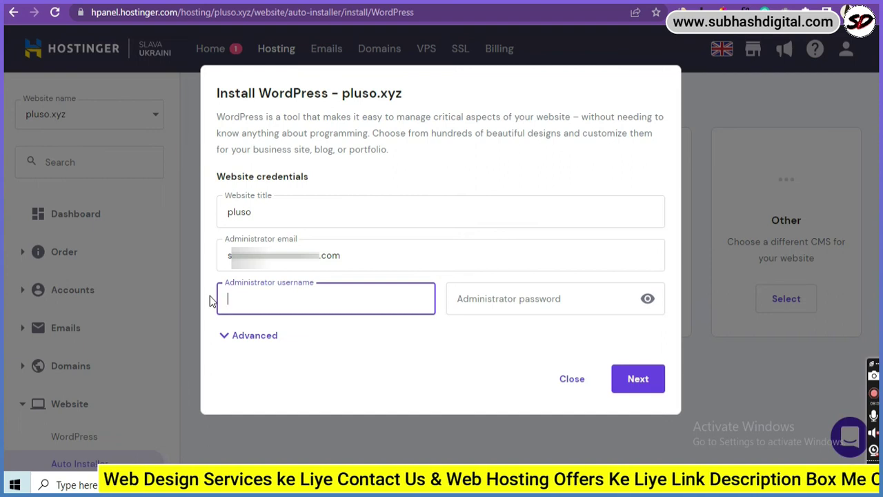
type("pluso")
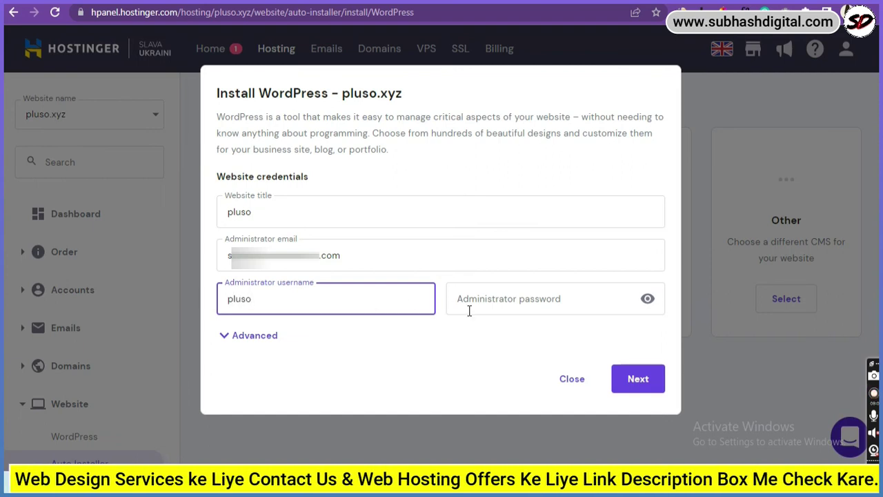
Enter the administrator password for the WordPress installation and check it using the password visibility option.
left_click(497, 305)
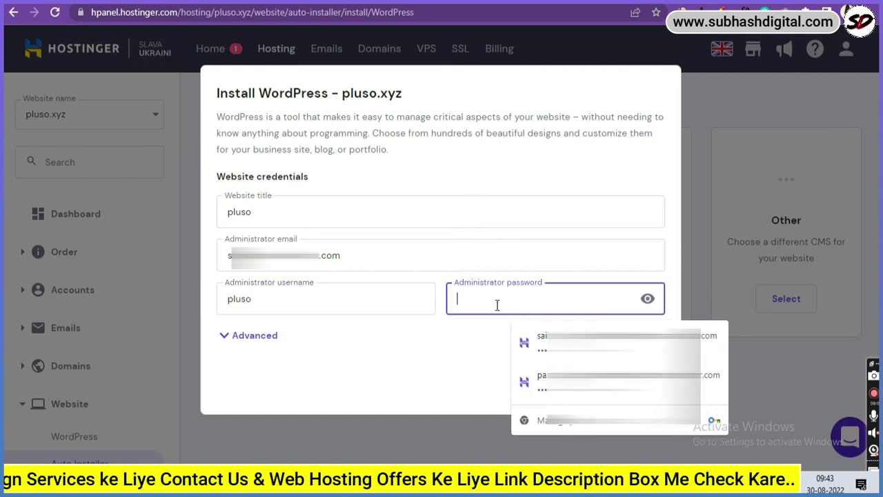
key("ctrl+v")
left_click(649, 304)
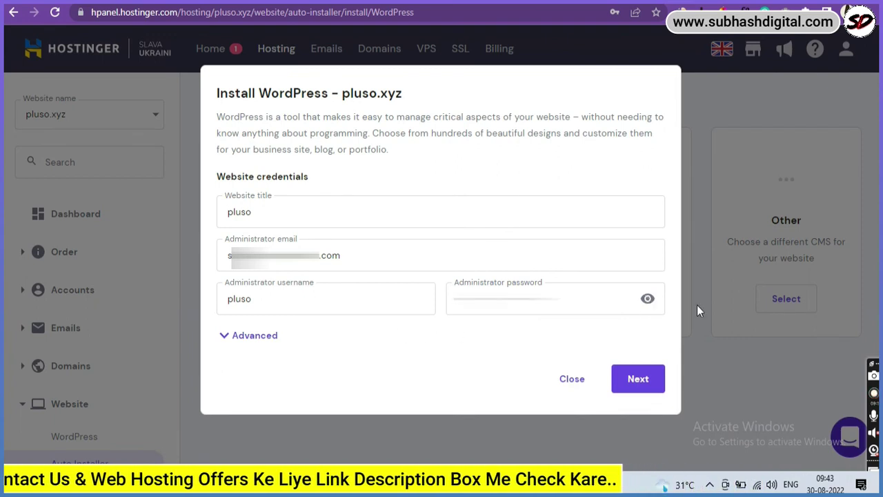
Check the advanced installation path and database options without changing them, and continue to the version and language settings.
left_click(228, 337)
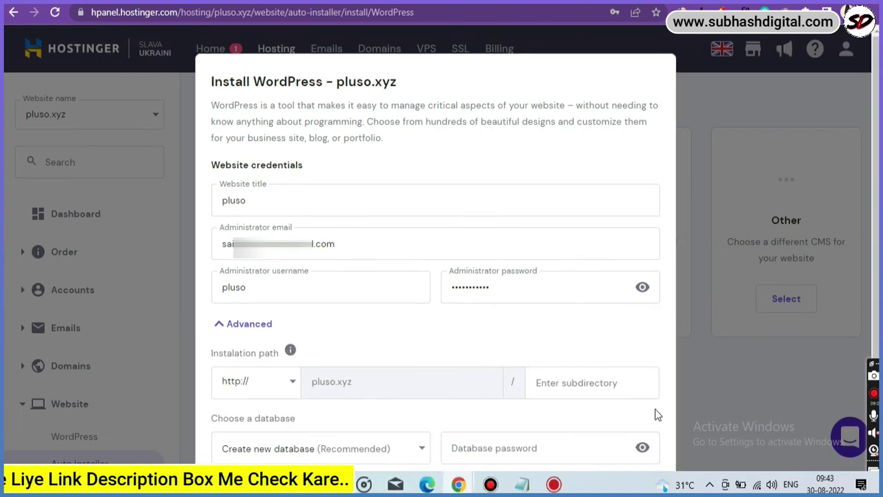
left_click(226, 327)
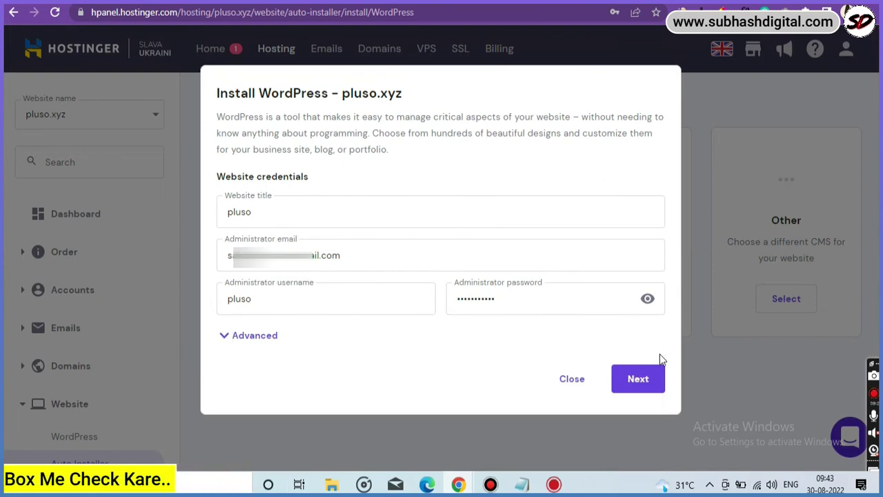
left_click(641, 388)
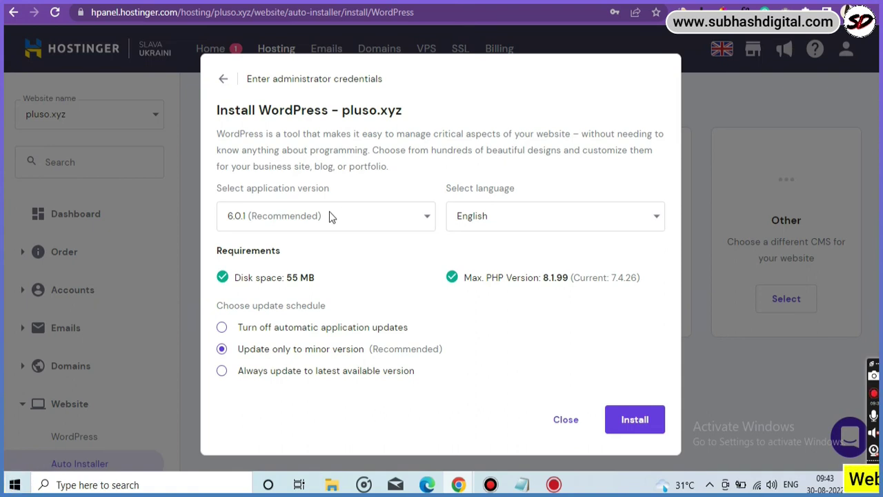
Review the version and language choices, and install WordPress 6.0.1 in English with updates only to minor versions.
left_click(419, 224)
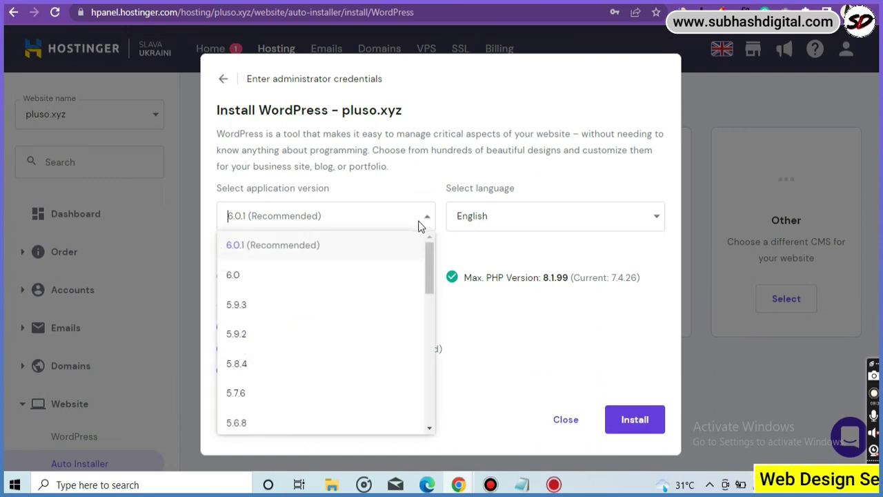
left_click(419, 224)
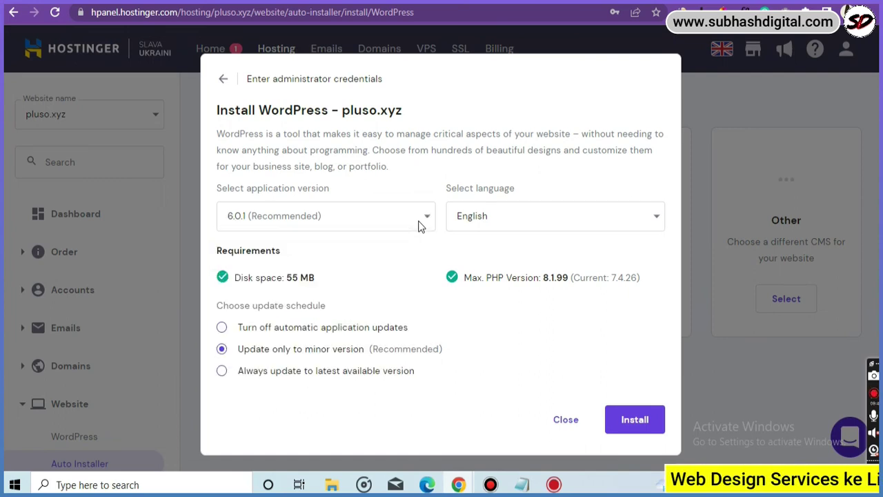
left_click(492, 225)
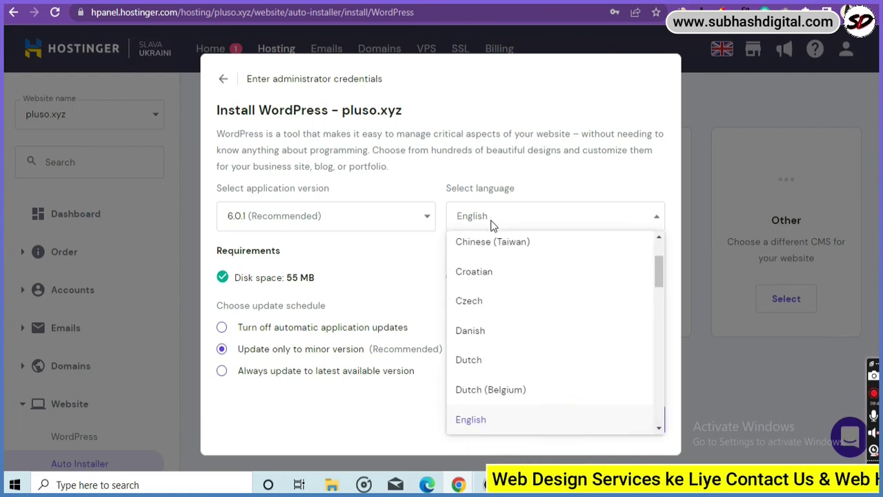
left_click_drag(662, 271, 664, 235)
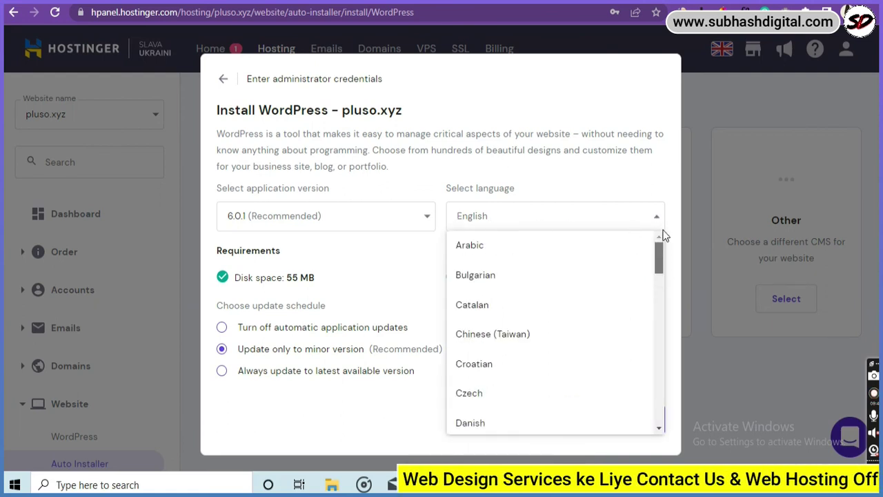
left_click(556, 215)
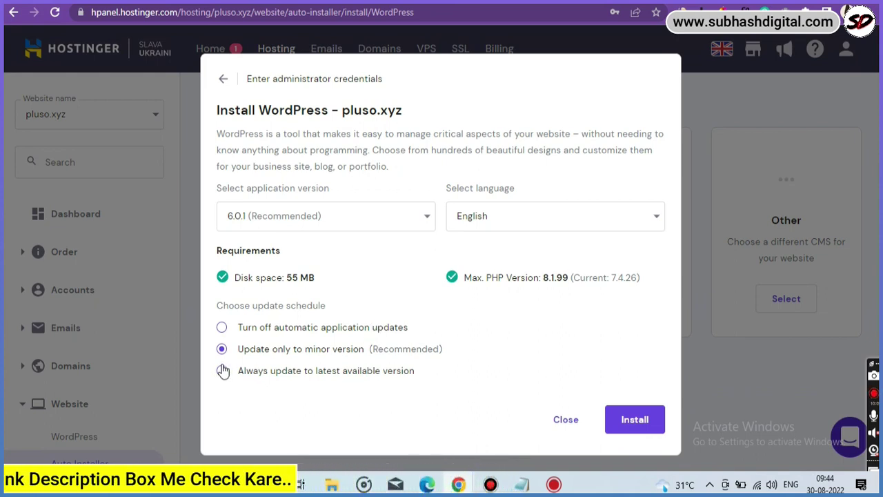
left_click(640, 425)
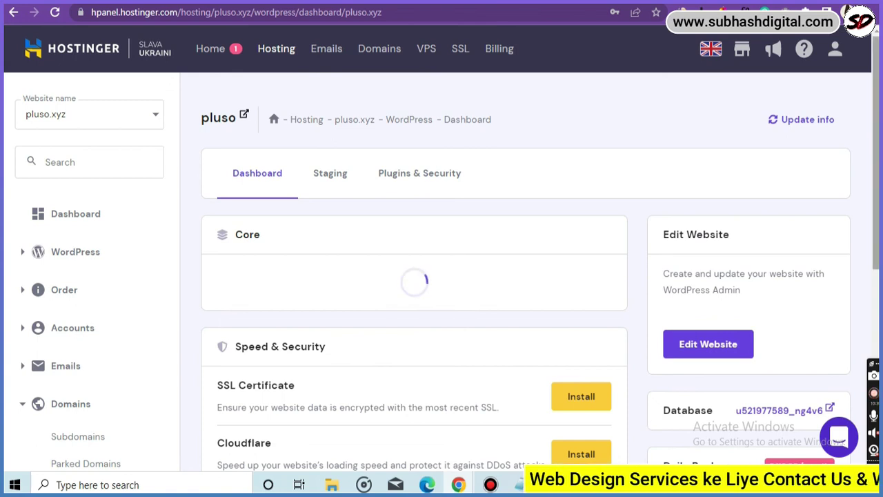
Review the WordPress dashboard of pluso.xyz, examining the Core, Speed & Security, Site Installs, Daily Backup and version sections.
scroll(628, 345, "down", 1)
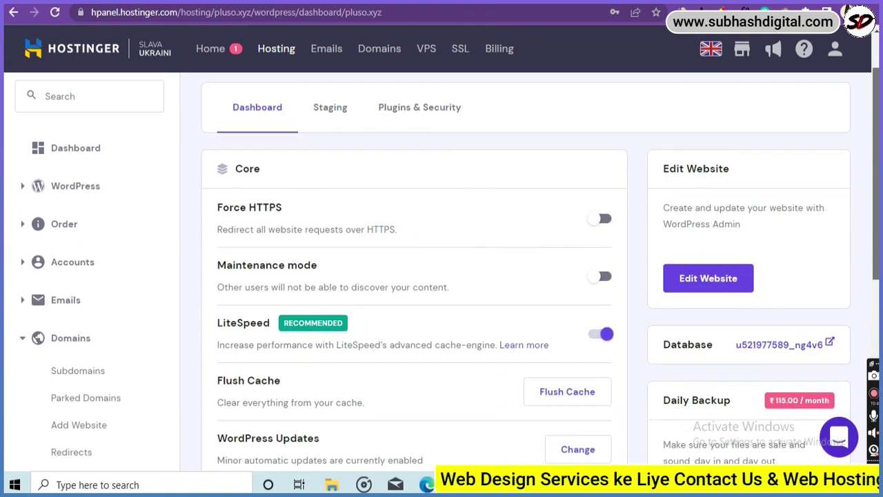
scroll(447, 261, "up", 1)
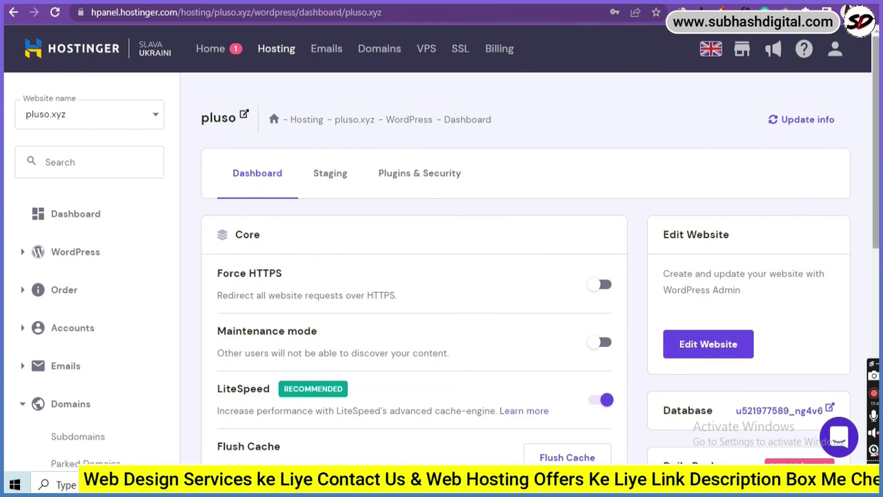
scroll(871, 214, "down", 2)
scroll(441, 269, "down", 4)
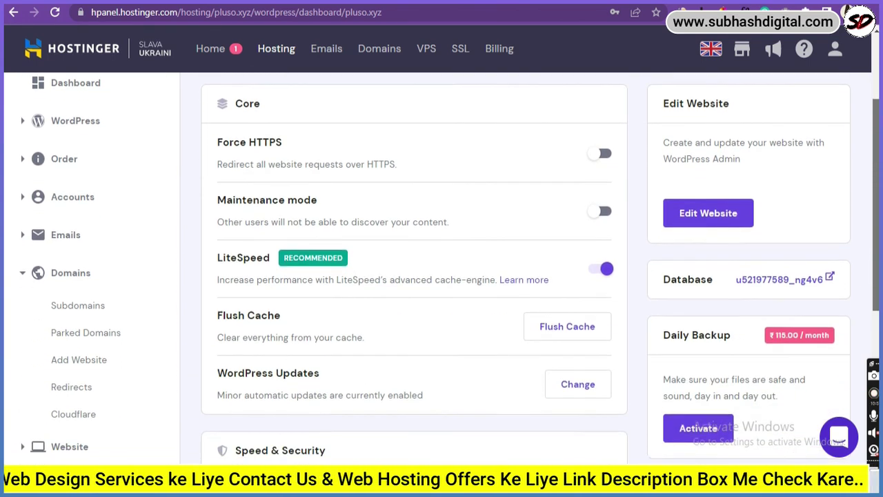
scroll(271, 407, "down", 1)
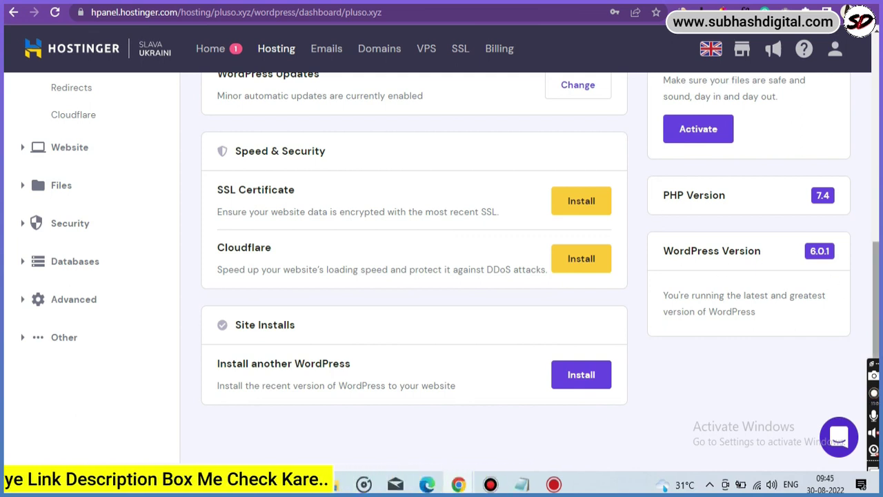
scroll(414, 275, "up", 3)
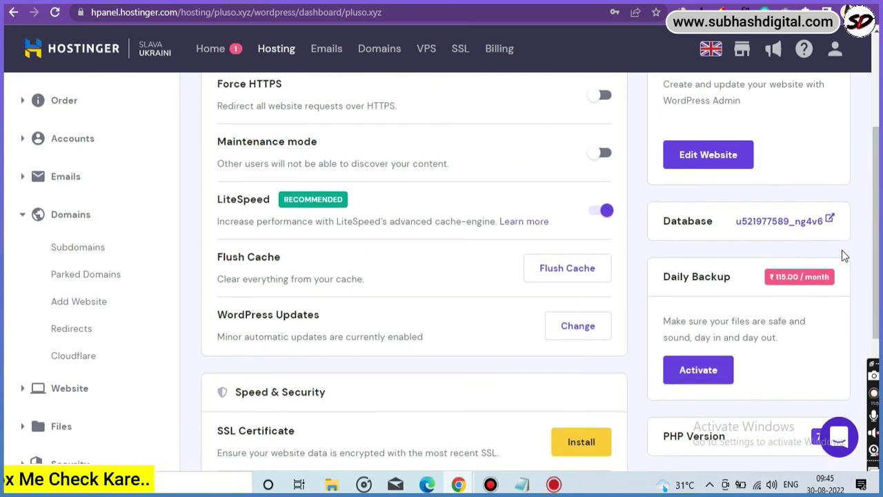
scroll(842, 256, "up", 1)
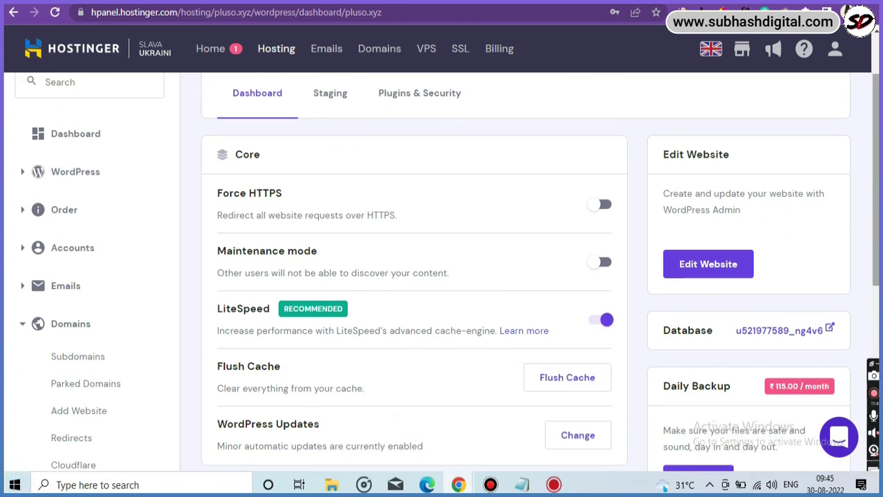
scroll(525, 275, "up", 1)
scroll(524, 276, "down", 8)
scroll(525, 276, "up", 8)
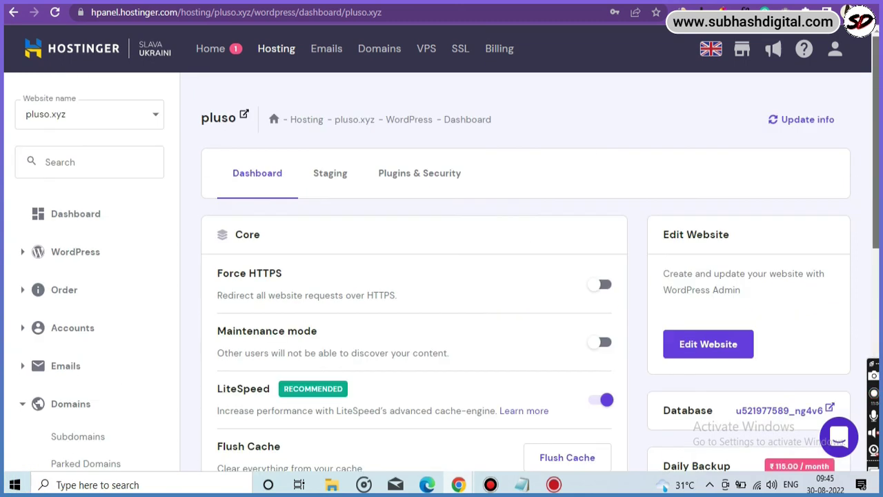